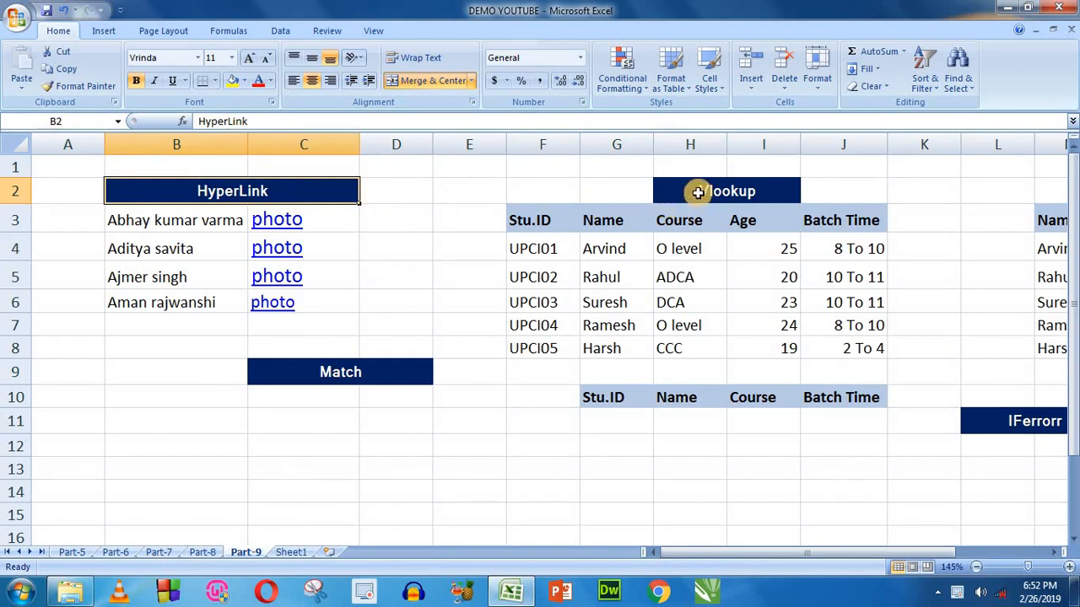
Examine the student table under the Vlookup heading, column by column from Stu.ID to Batch Time
click(698, 190)
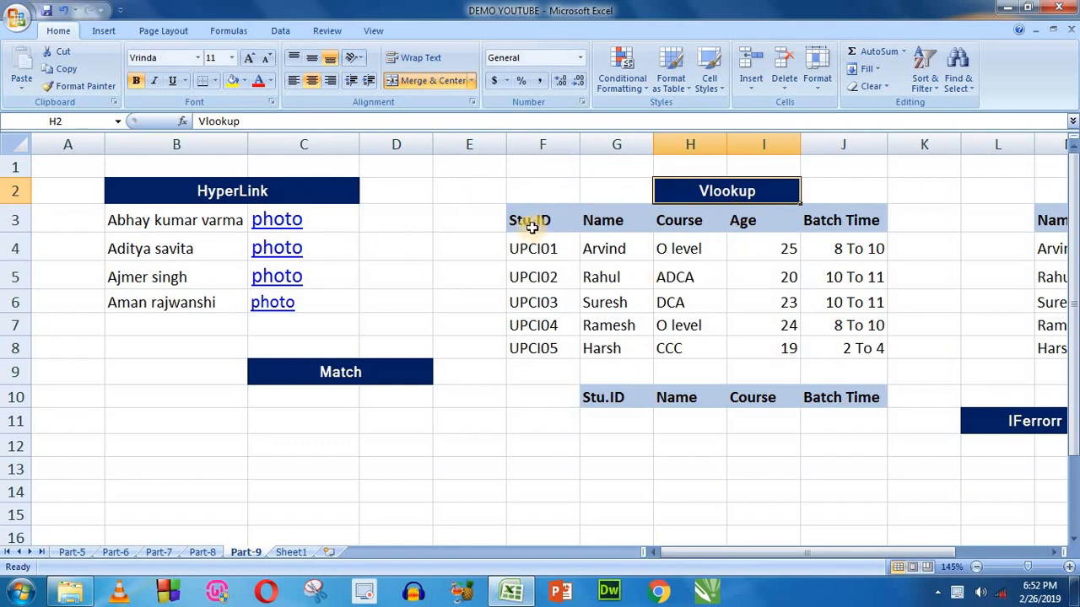
click(481, 218)
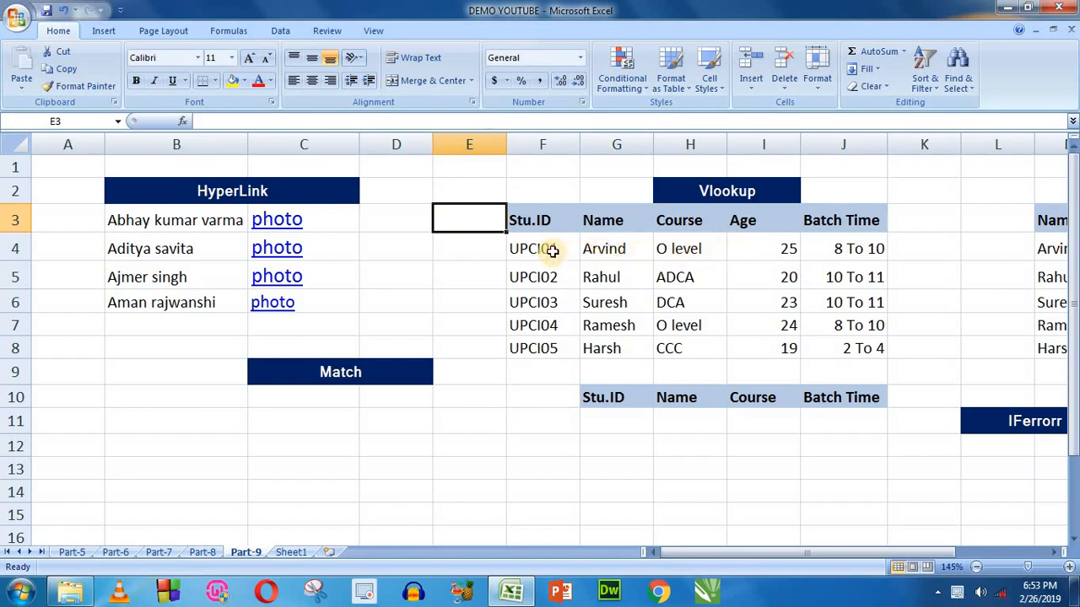
drag(552, 251, 549, 345)
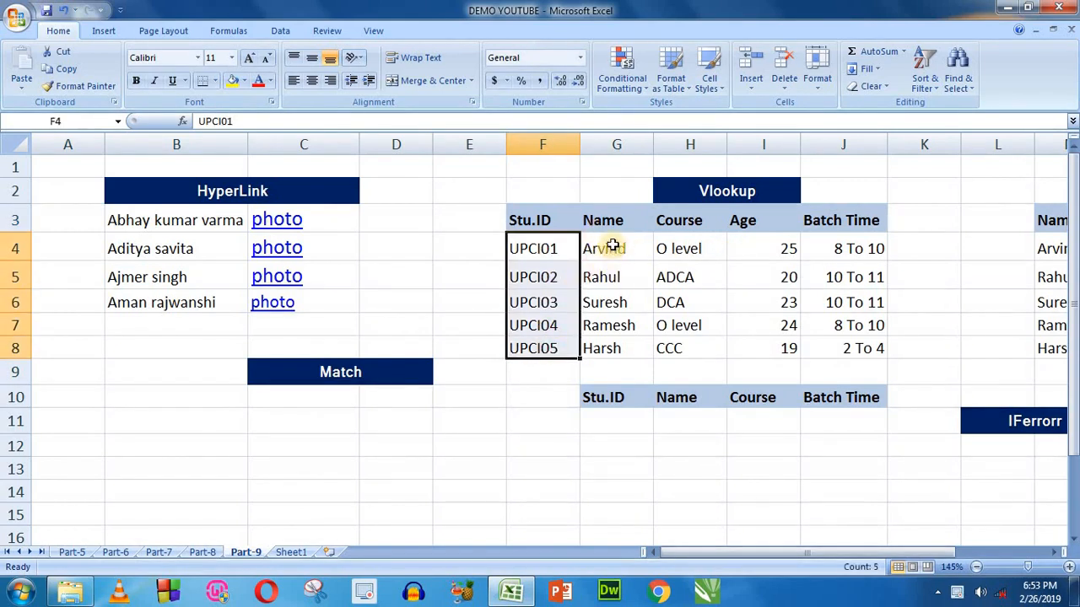
drag(613, 246, 608, 347)
drag(684, 253, 683, 337)
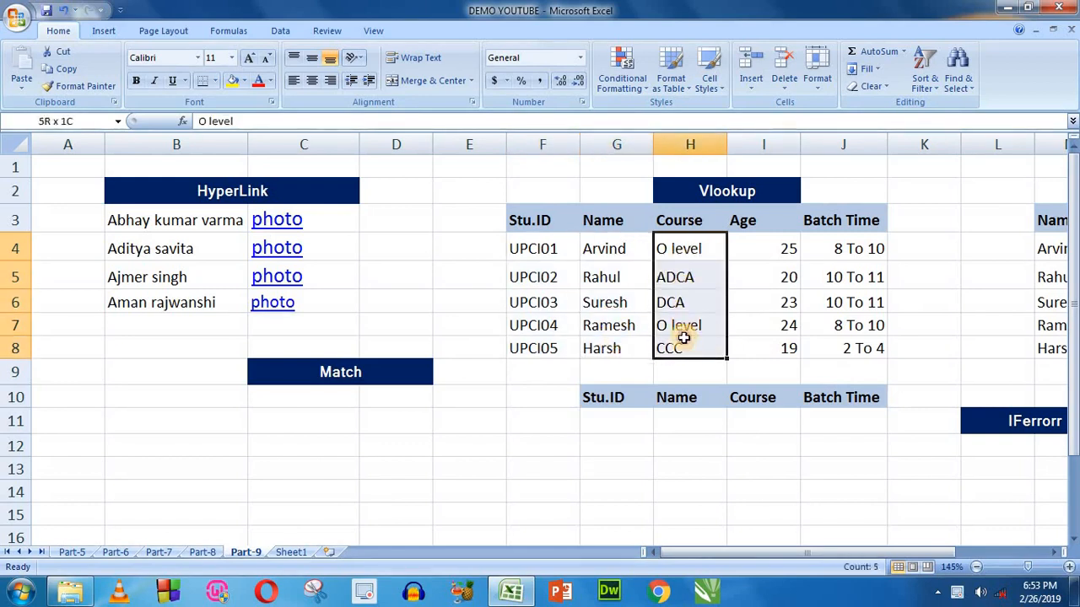
drag(762, 244, 762, 357)
drag(833, 245, 855, 347)
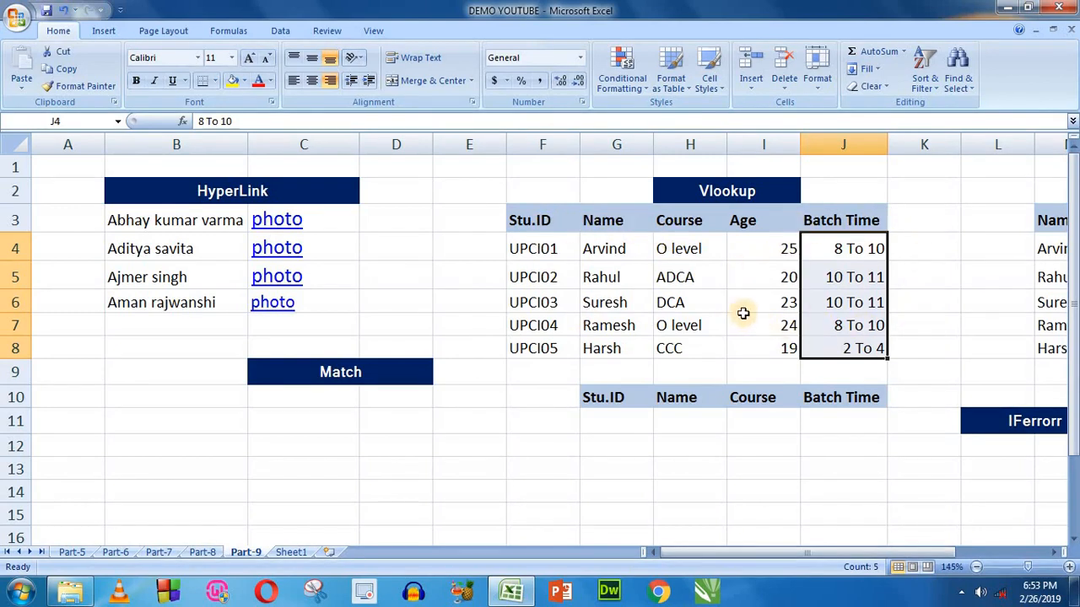
drag(538, 216, 827, 351)
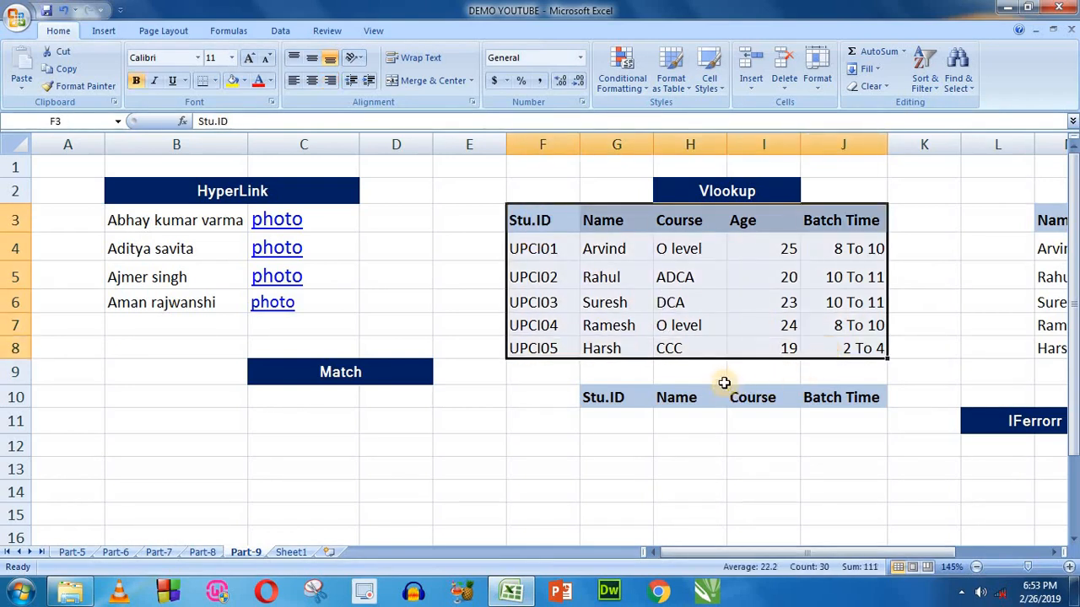
click(708, 189)
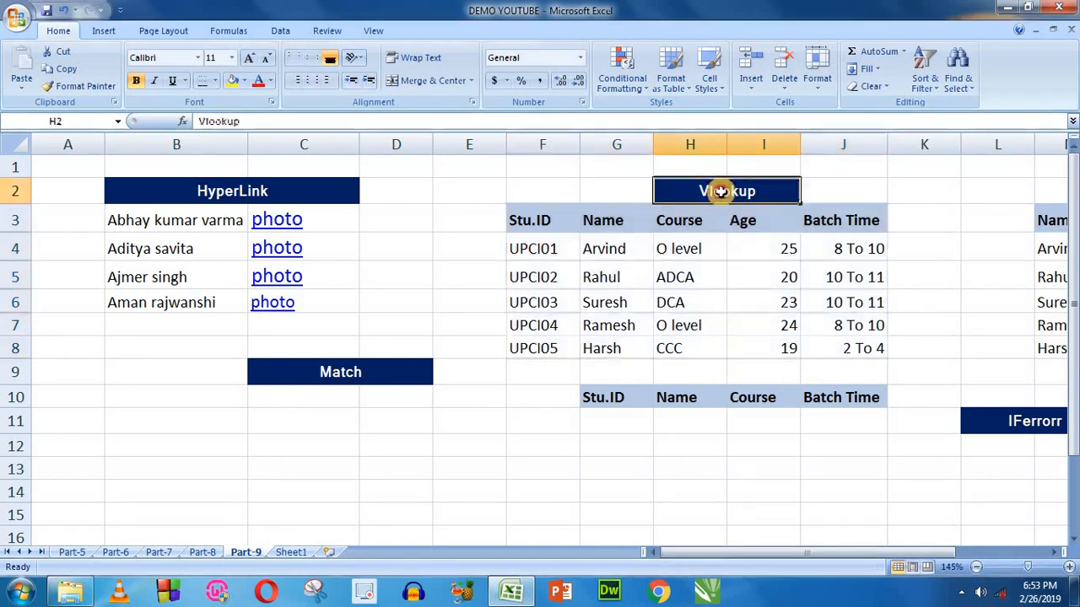
click(549, 218)
drag(606, 265, 823, 341)
click(728, 191)
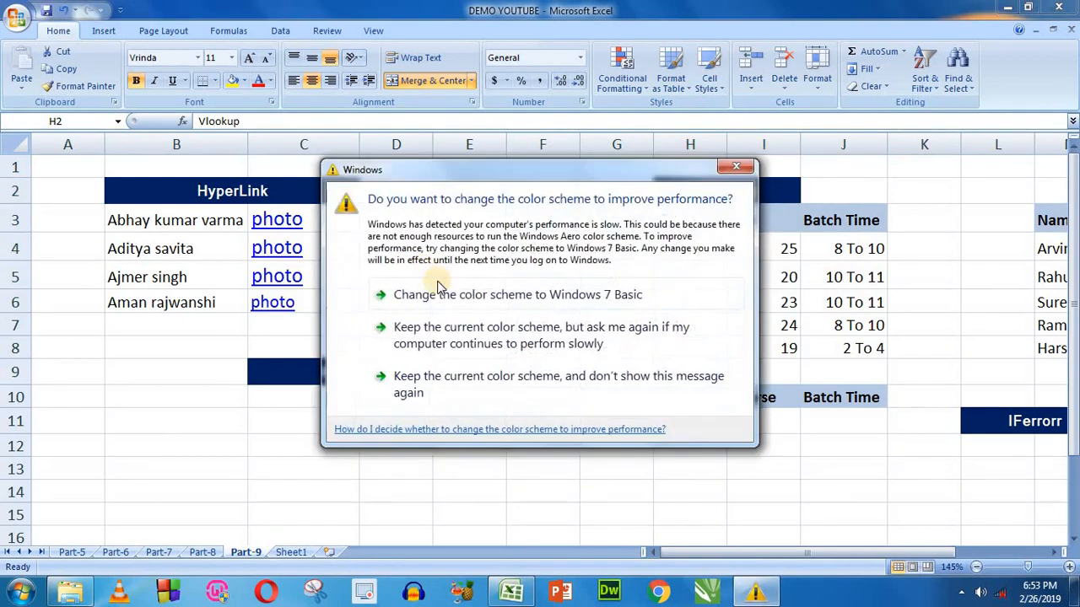
Keep the current Windows color scheme and stop the performance message from showing again
click(554, 382)
click(422, 418)
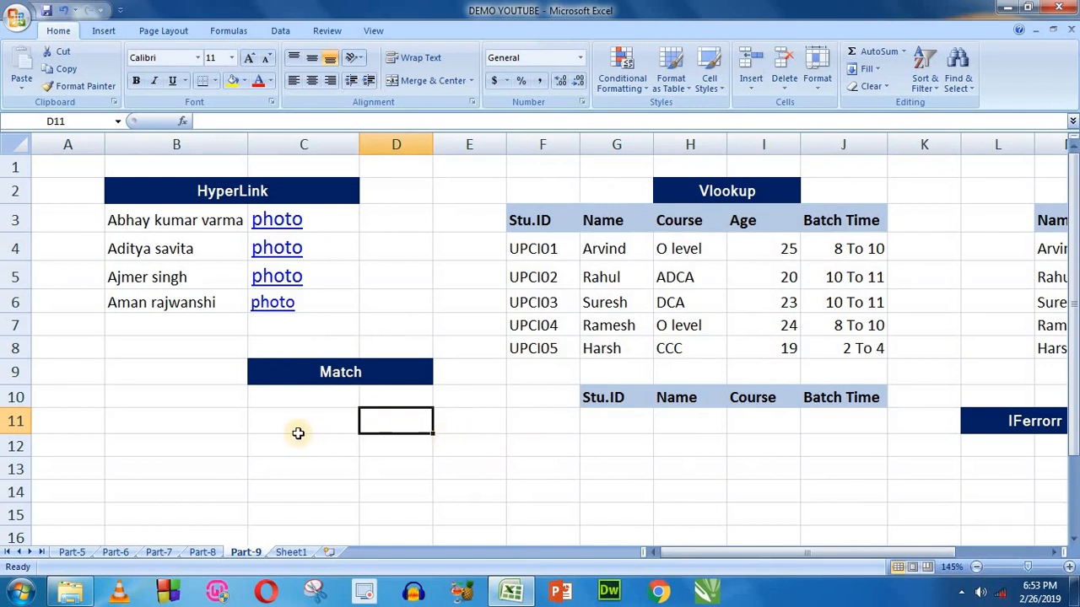
drag(188, 446, 658, 444)
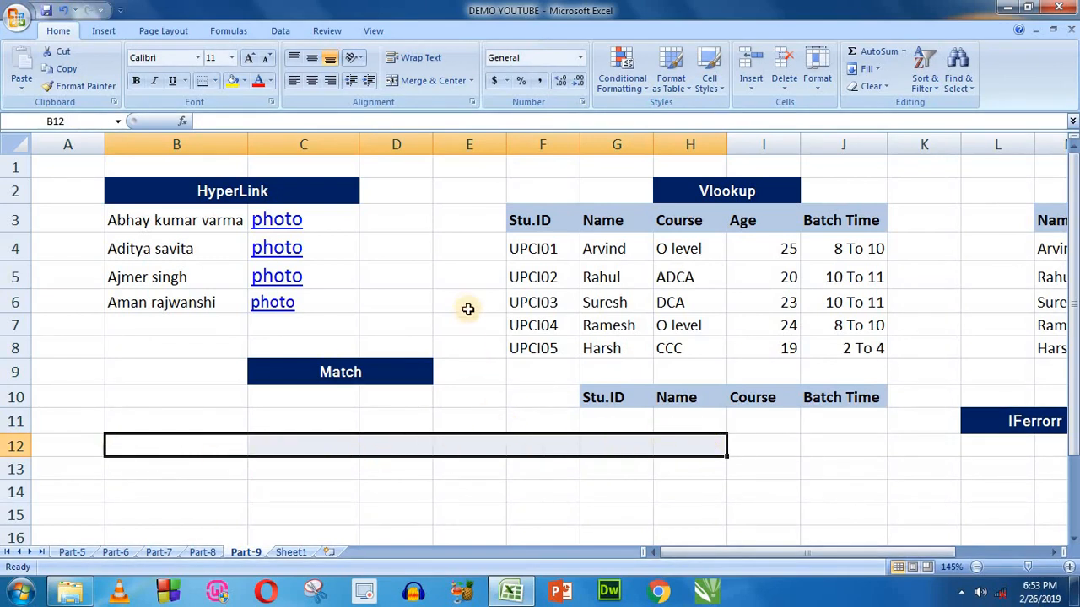
drag(465, 306, 473, 518)
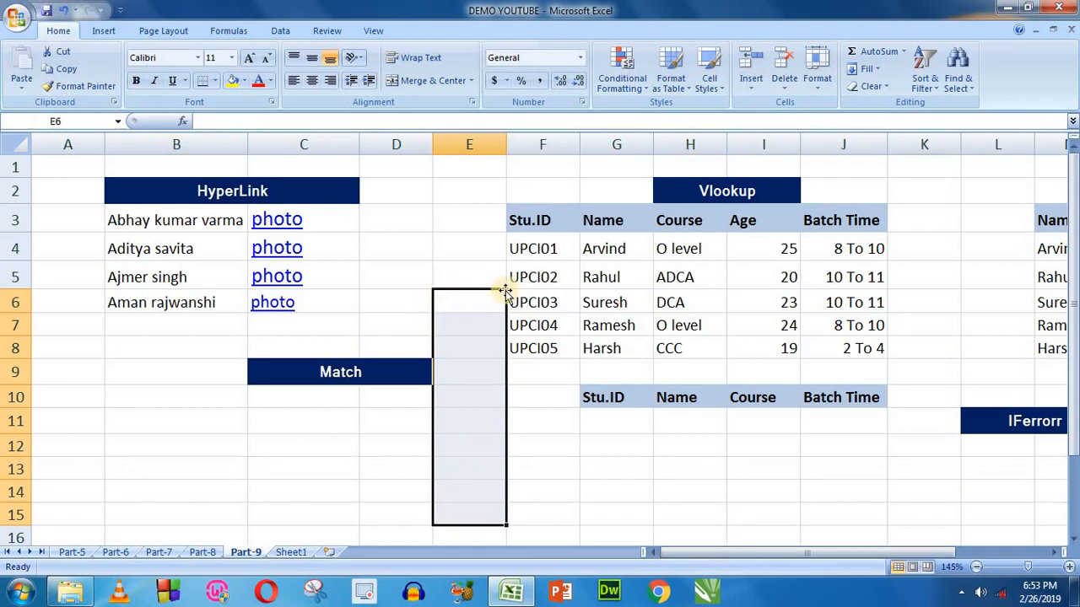
drag(245, 461, 636, 461)
drag(481, 270, 477, 516)
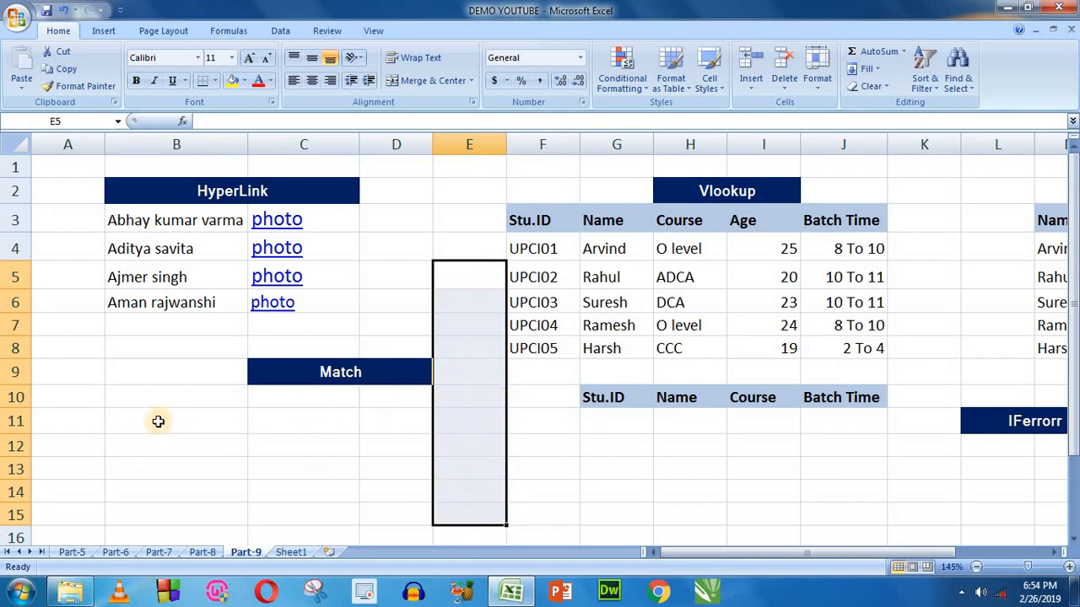
drag(157, 421, 561, 422)
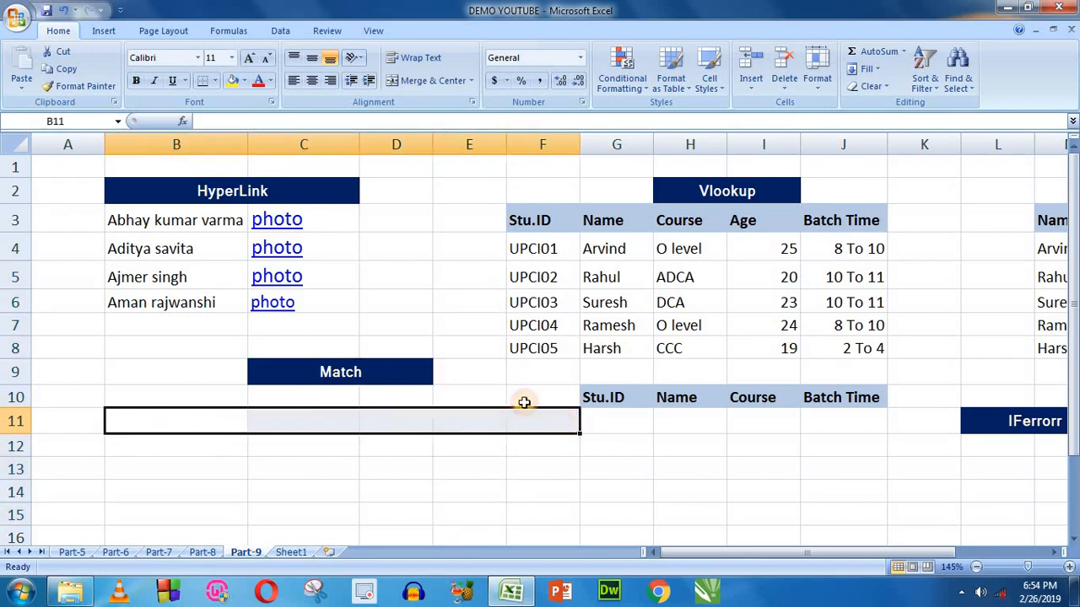
drag(470, 278, 470, 487)
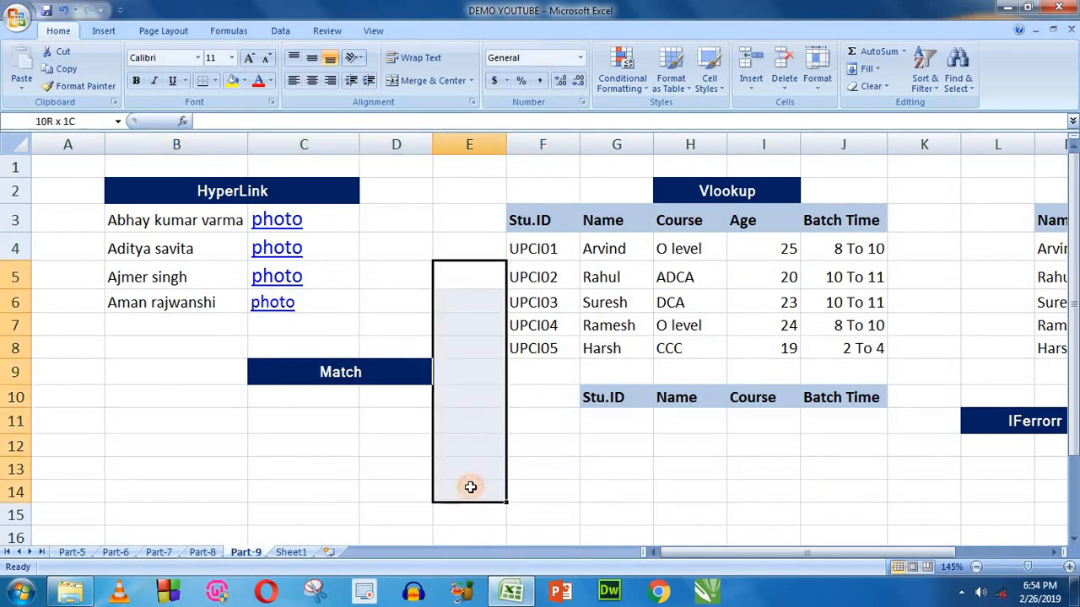
click(564, 438)
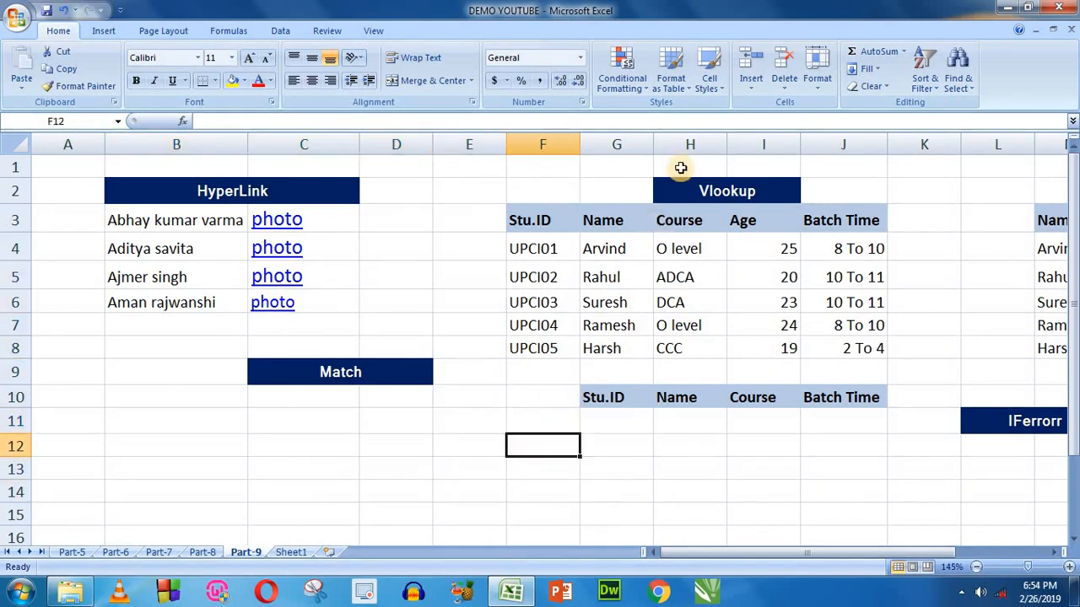
click(717, 190)
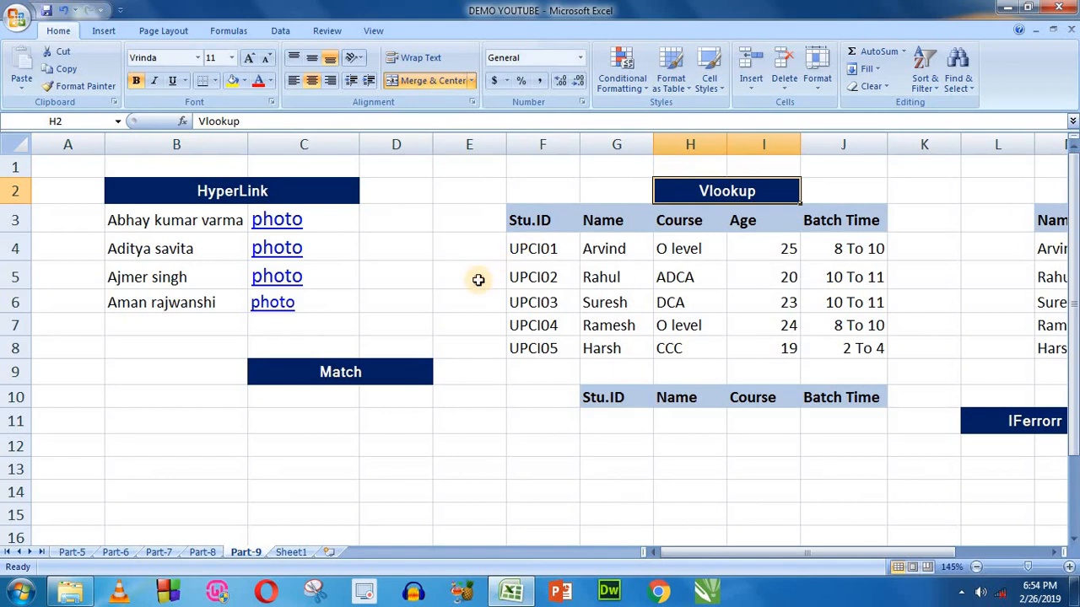
drag(477, 250, 478, 435)
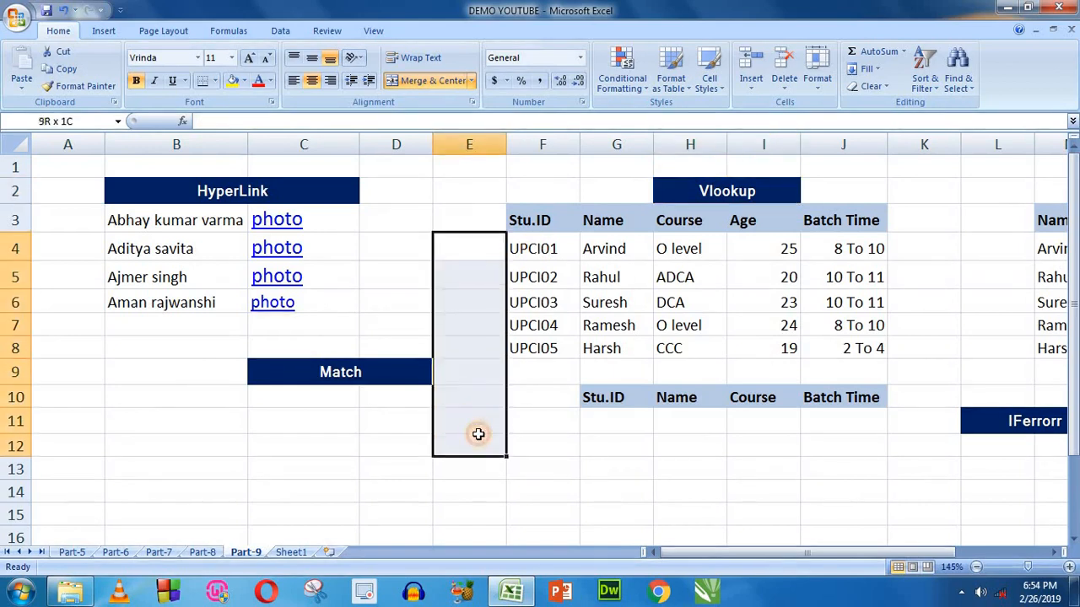
Examine the student records in F4:J8, including the Stu.ID column and the full record in row 6
click(614, 255)
drag(565, 250, 548, 350)
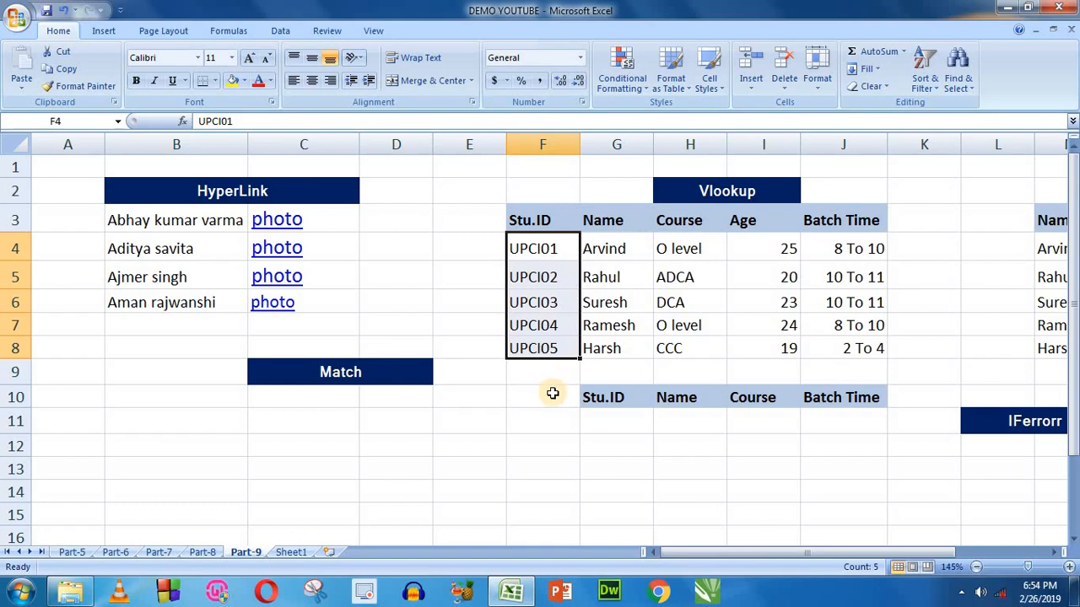
click(726, 194)
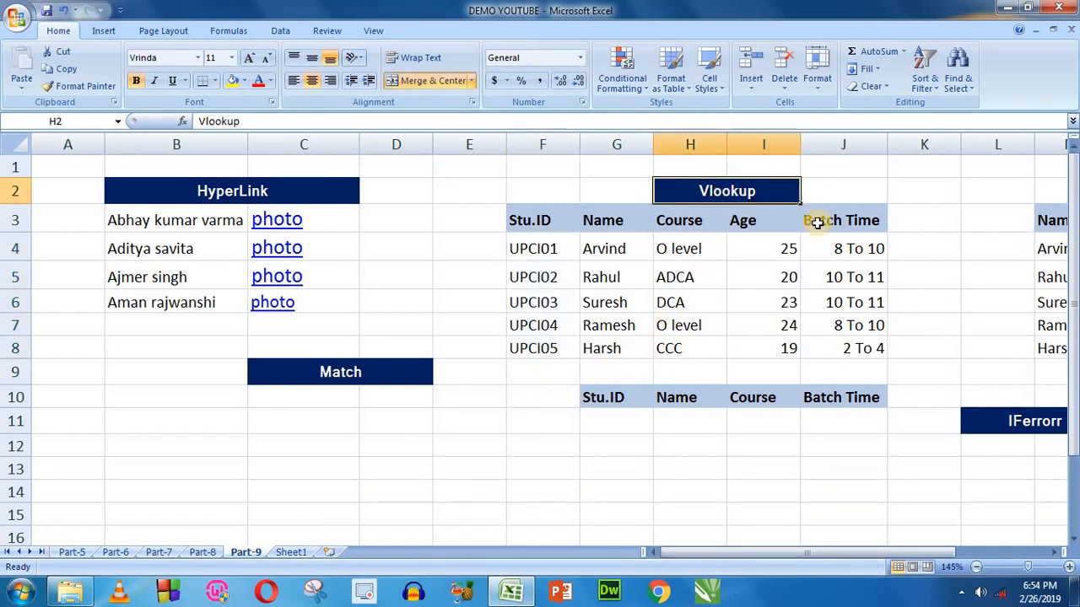
click(921, 248)
drag(540, 232, 839, 350)
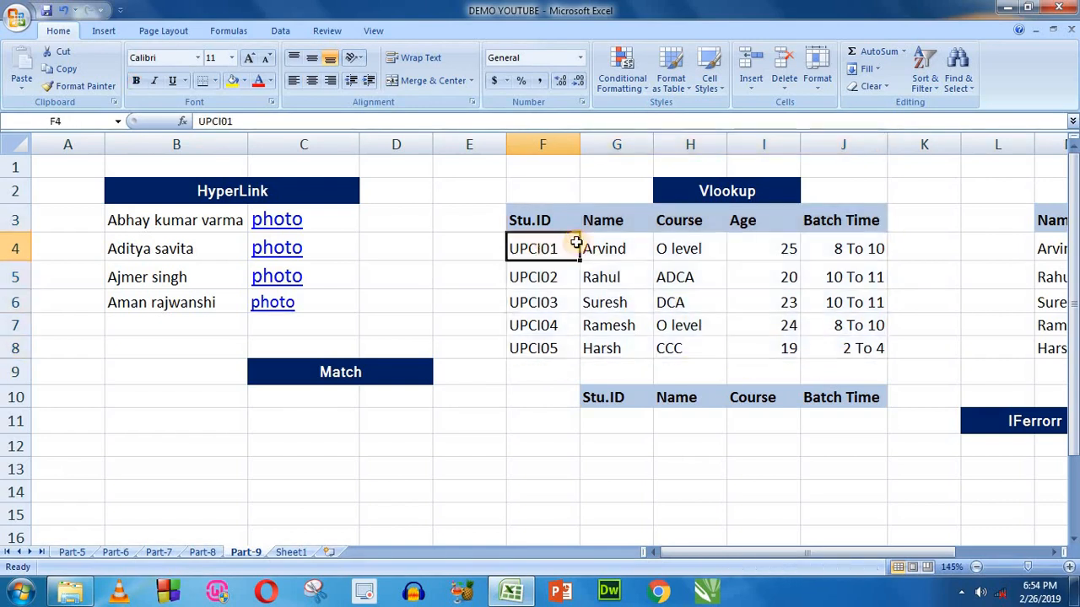
click(548, 247)
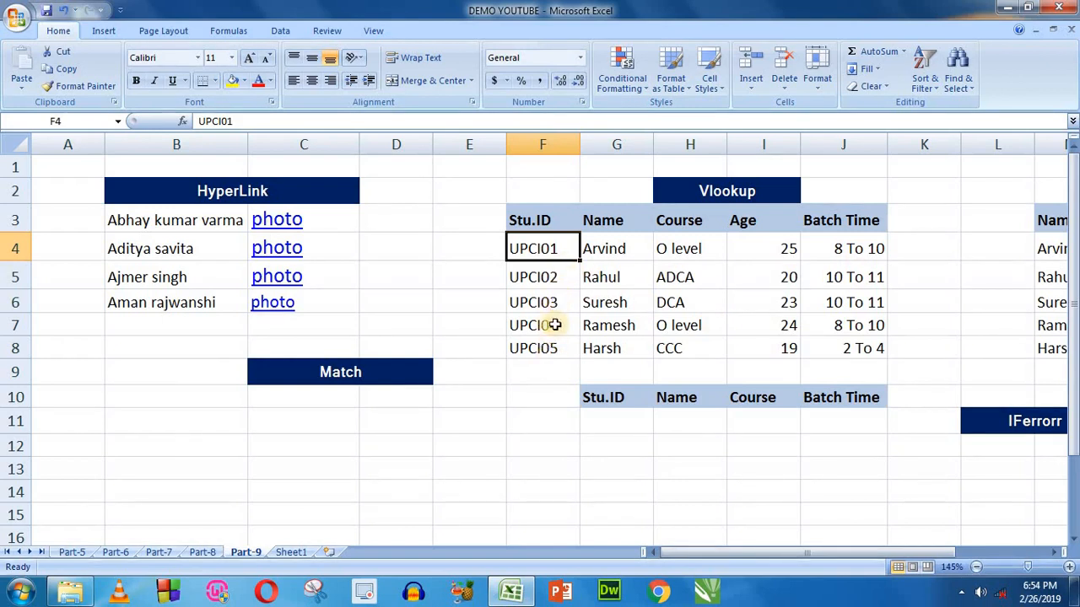
drag(544, 249, 836, 362)
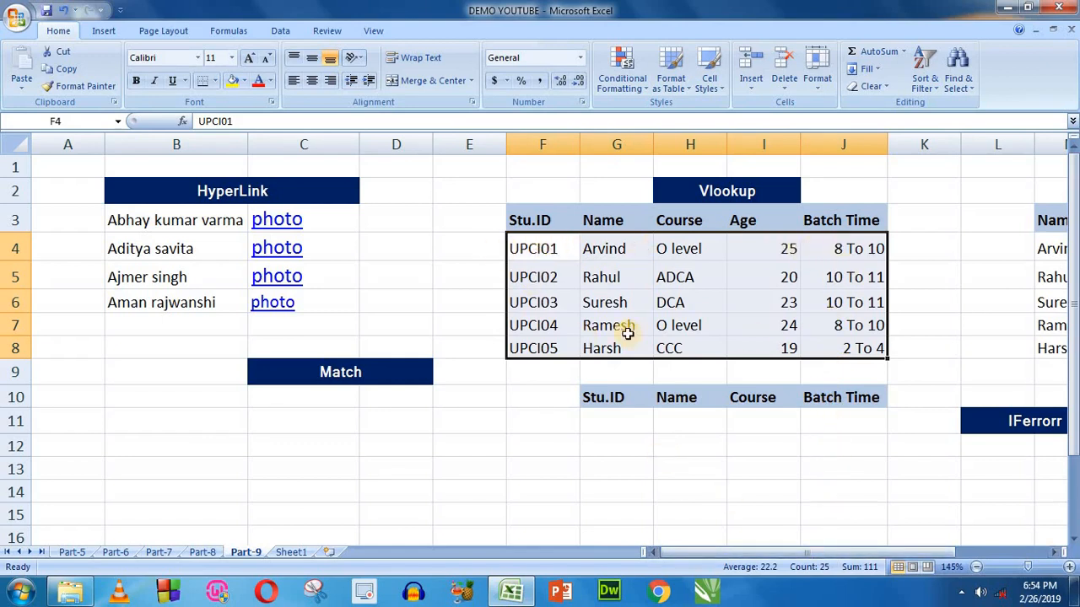
click(482, 247)
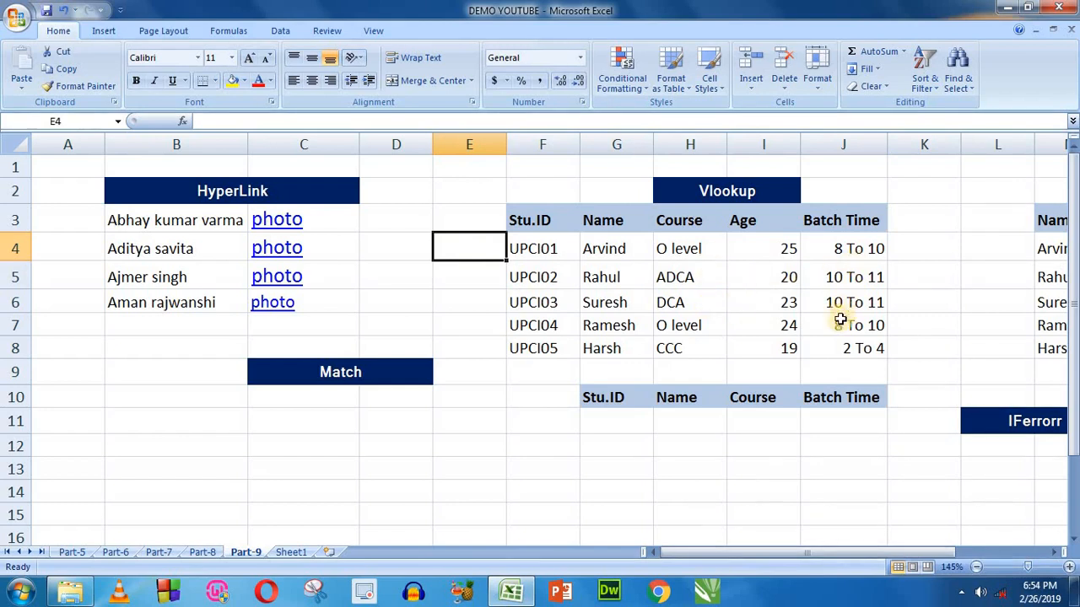
click(548, 400)
drag(540, 247, 835, 341)
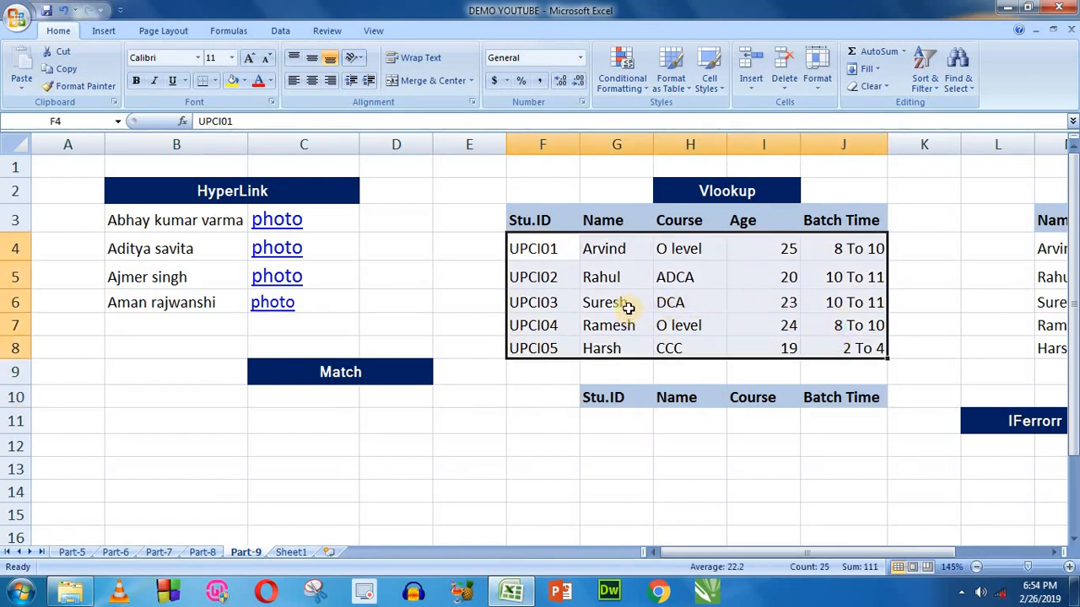
click(842, 302)
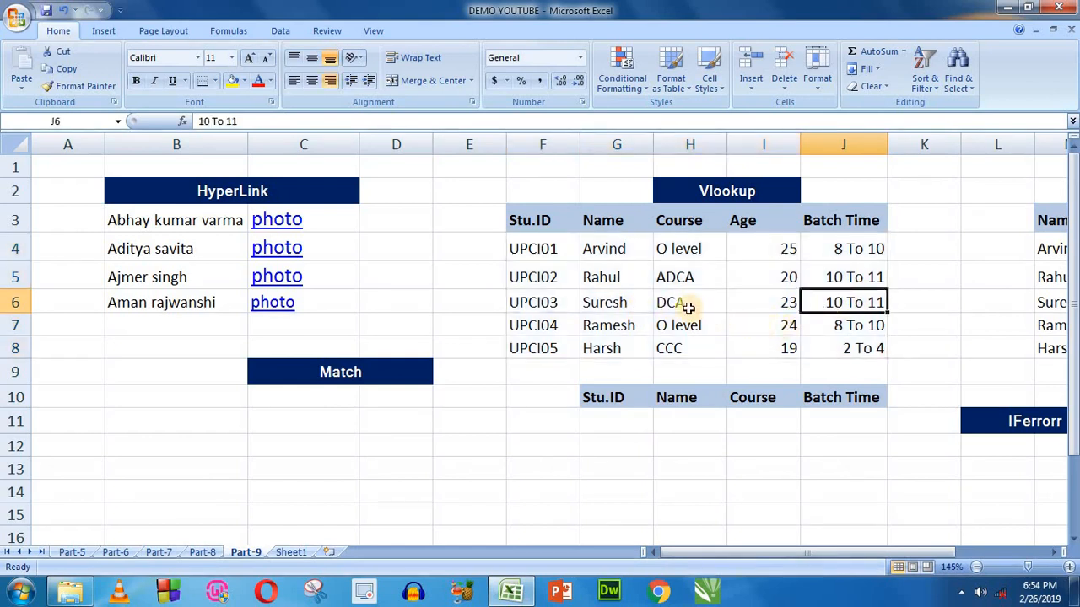
drag(538, 304, 836, 304)
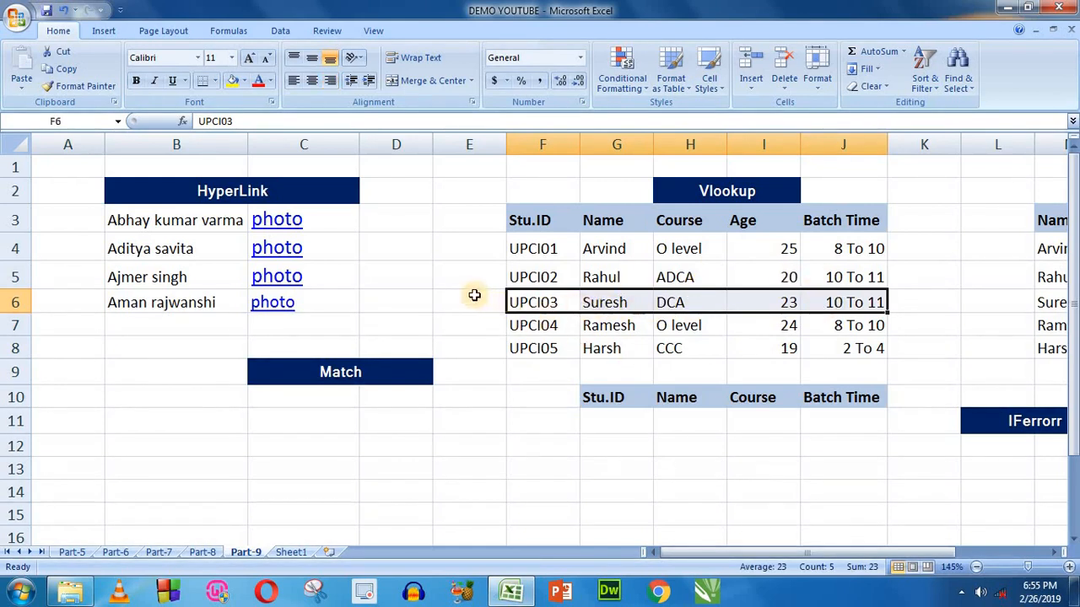
drag(406, 247, 429, 275)
drag(534, 247, 807, 351)
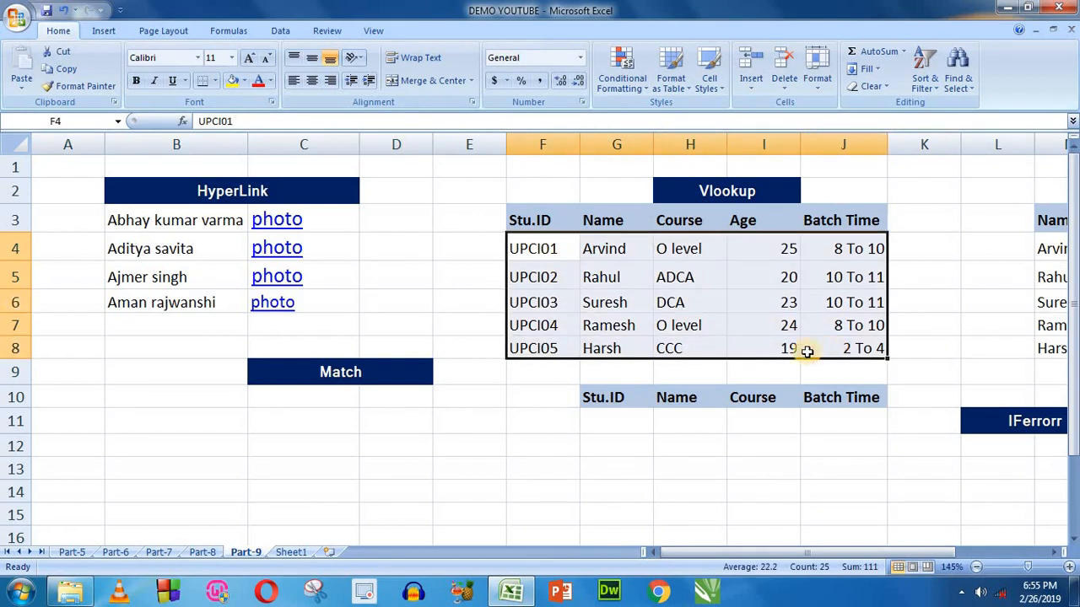
click(407, 269)
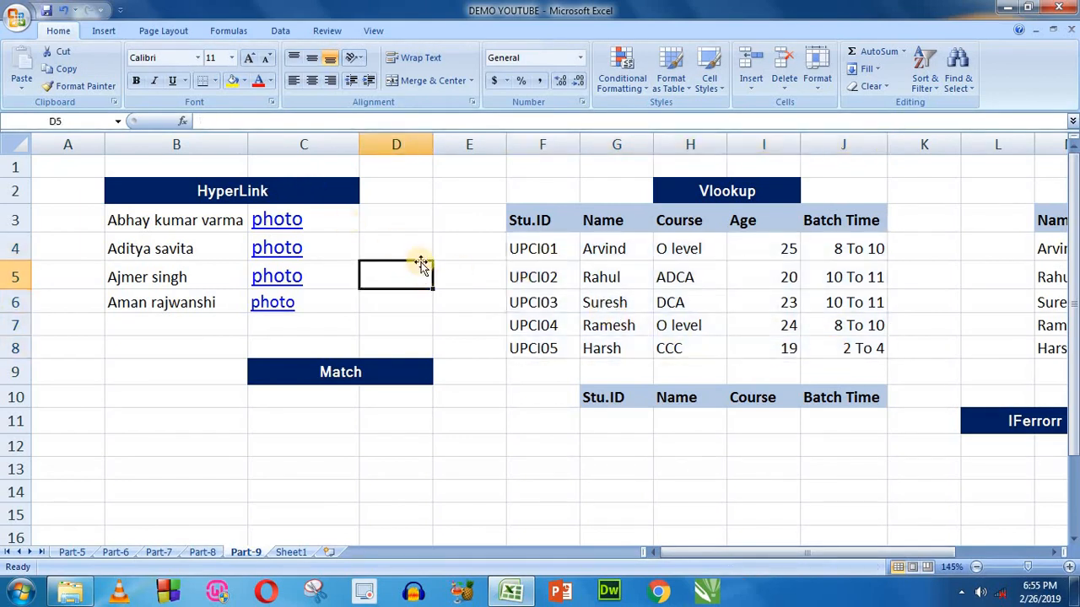
click(555, 328)
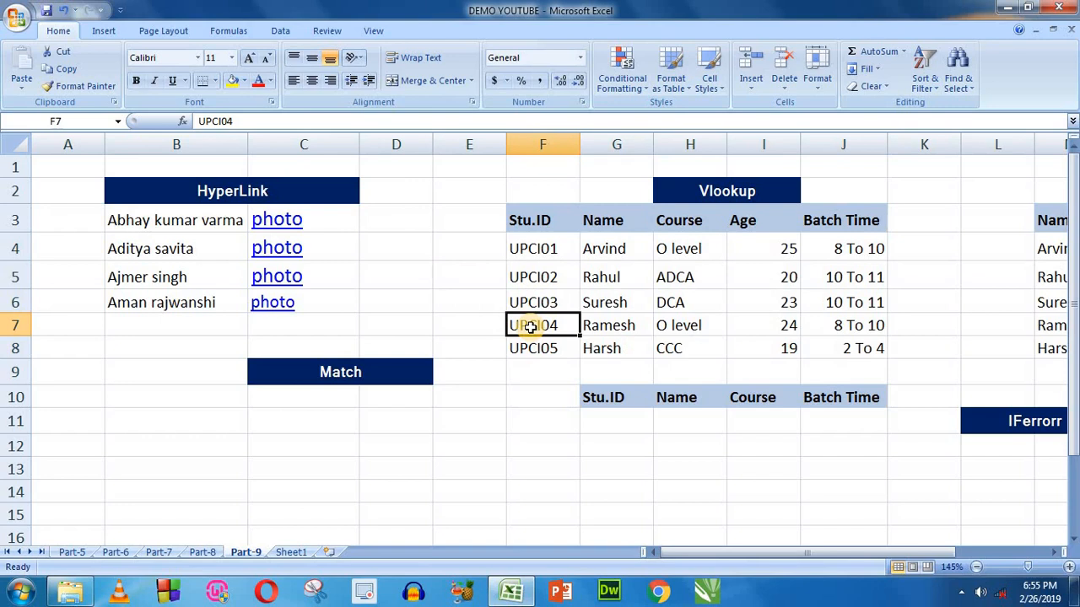
key(ctrl+f)
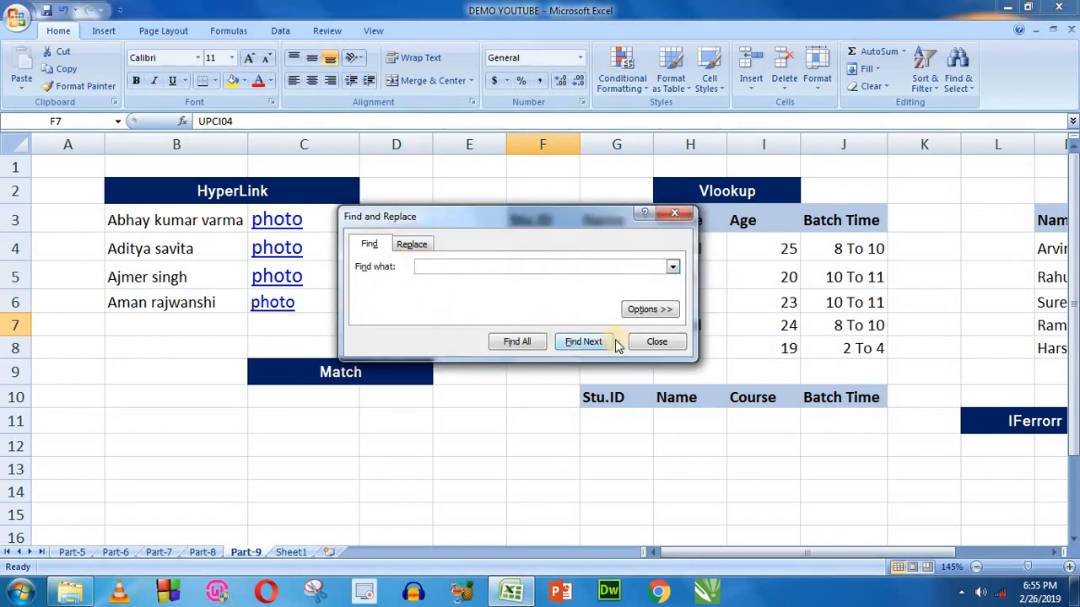
click(653, 342)
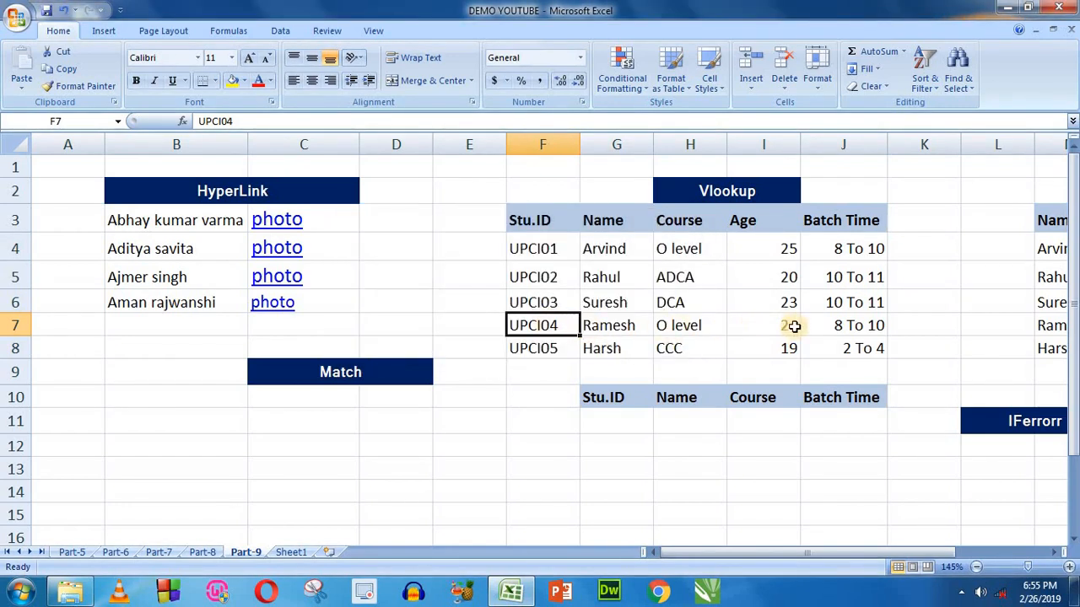
Examine the student record in row 7 from Stu.ID to Batch Time, together with the whole table F3:J8
click(830, 325)
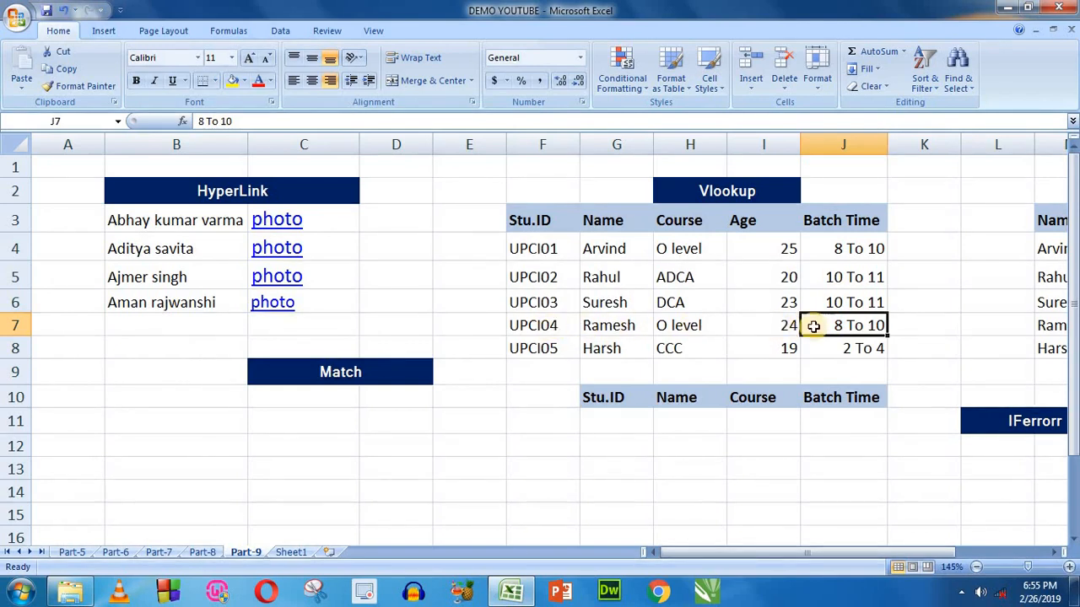
click(562, 327)
drag(563, 326, 784, 327)
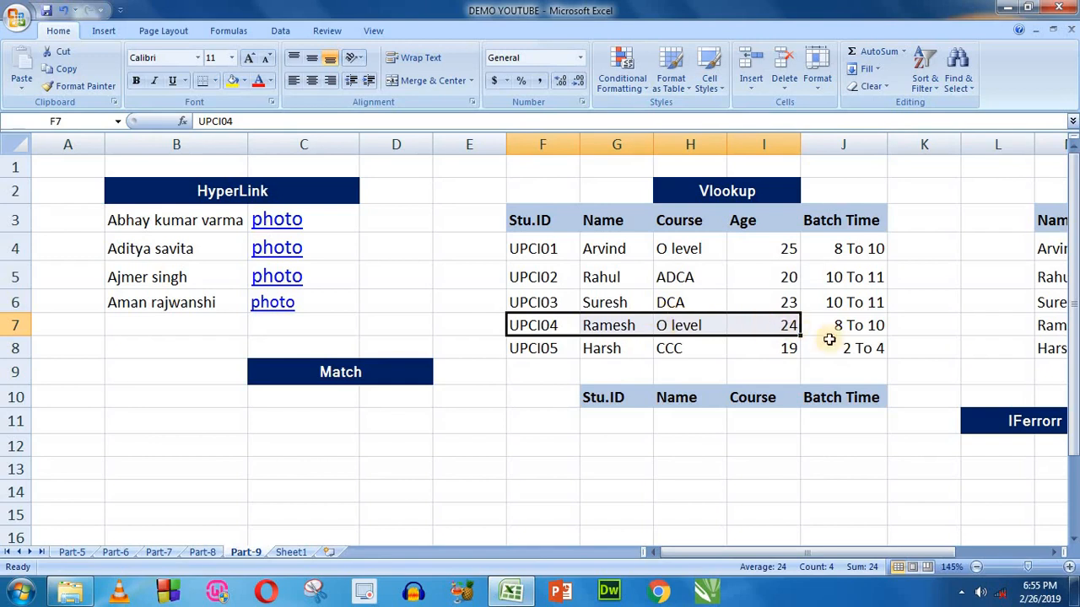
click(472, 324)
drag(540, 326, 832, 325)
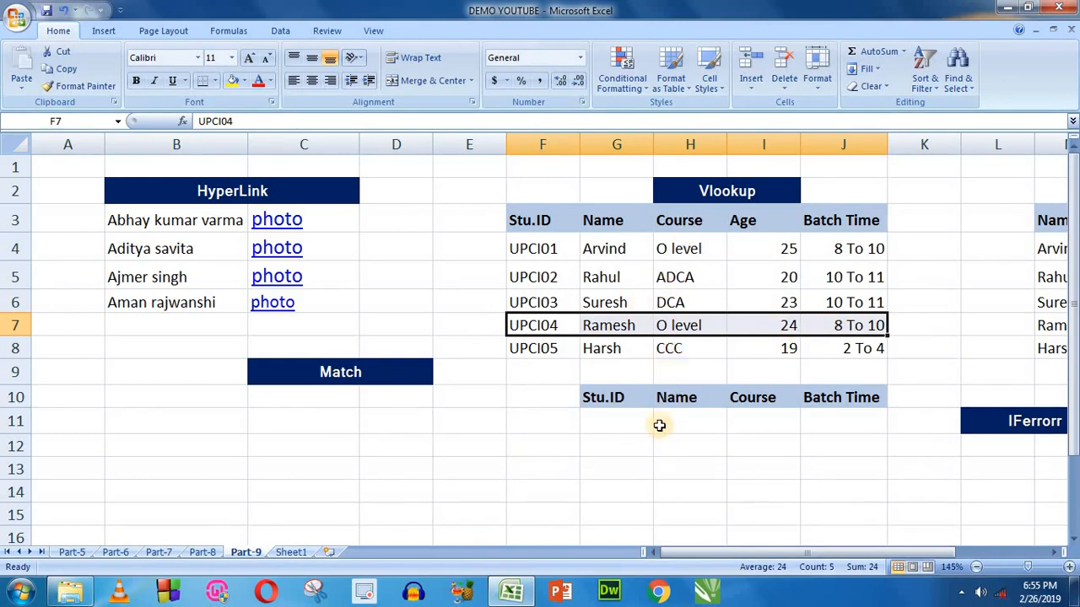
drag(539, 221, 842, 348)
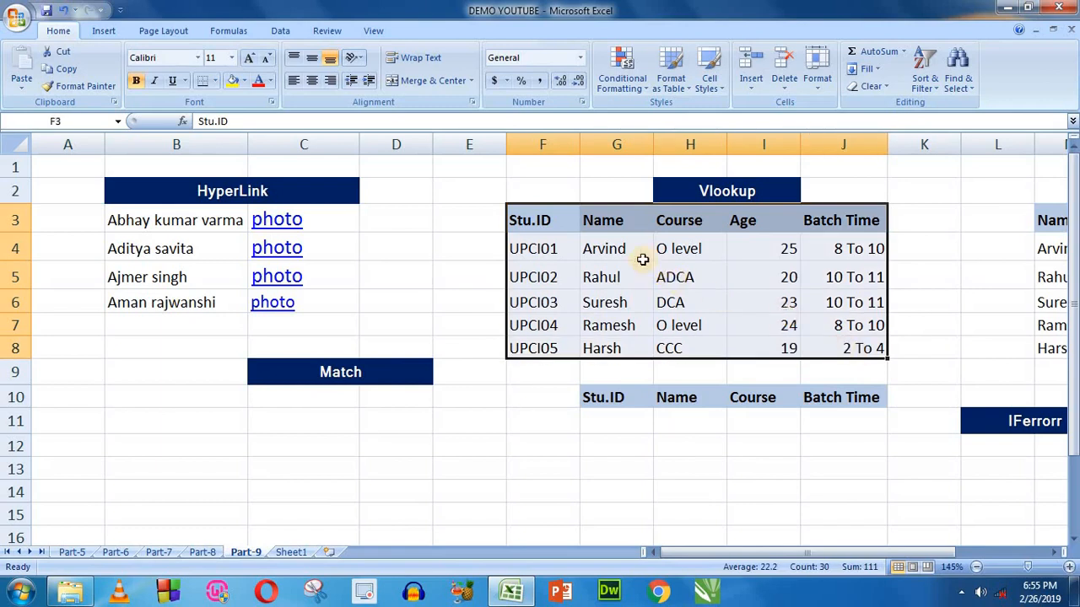
Examine the empty lookup row F11:J11 beneath the Stu.ID to Batch Time headings, together with the first Stu.ID in F4
click(680, 193)
click(600, 429)
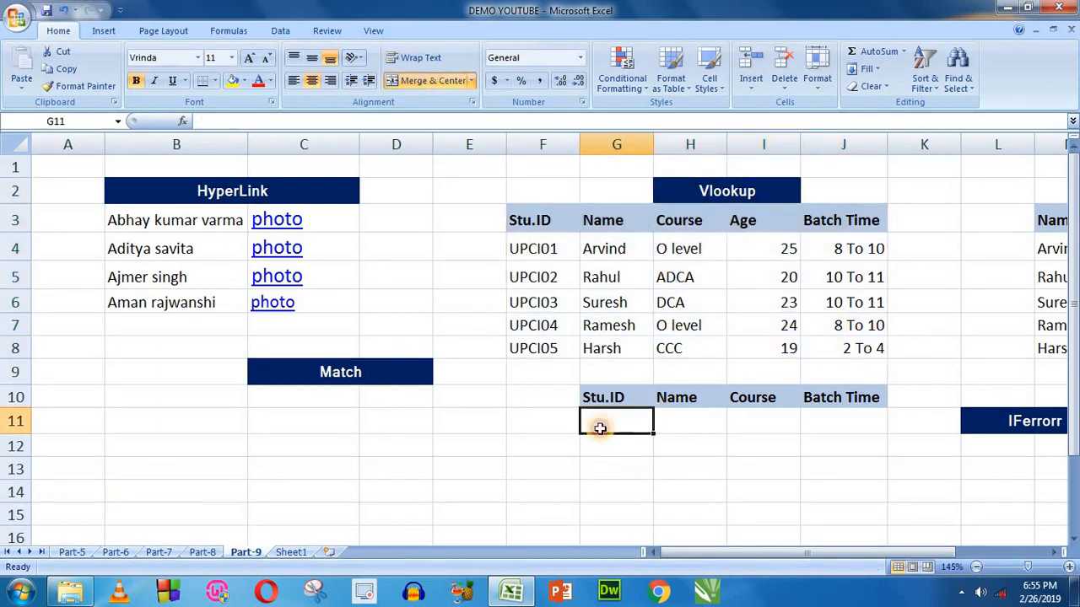
click(535, 247)
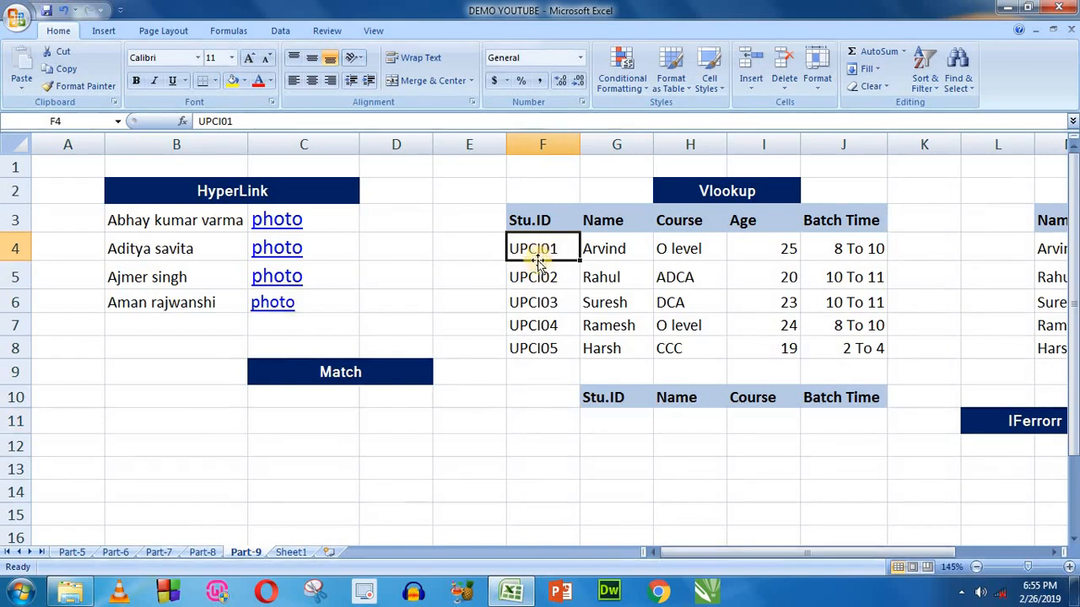
drag(629, 419, 869, 420)
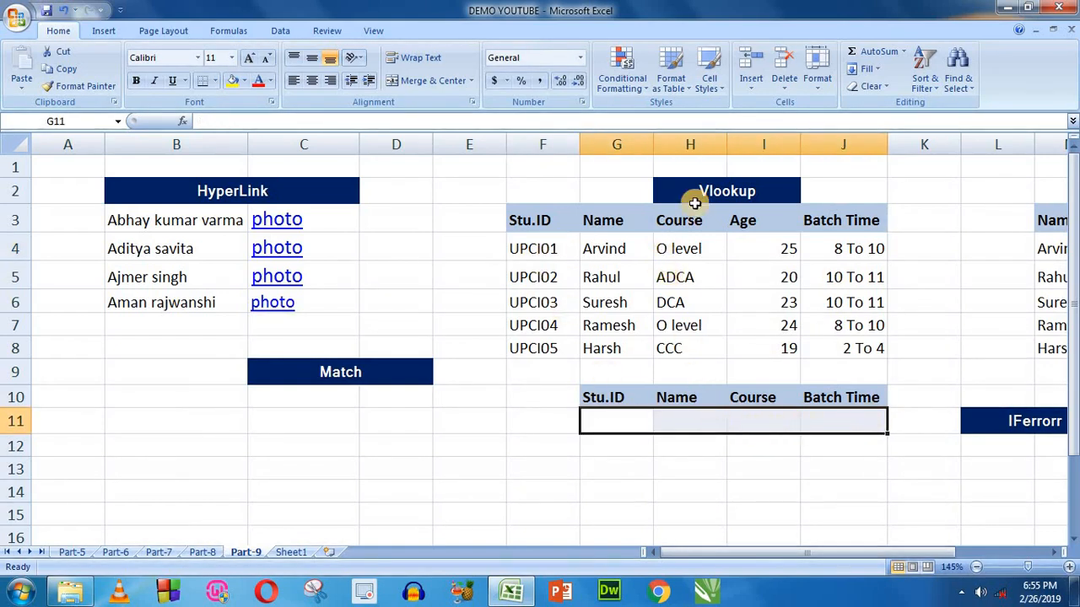
drag(553, 420, 822, 420)
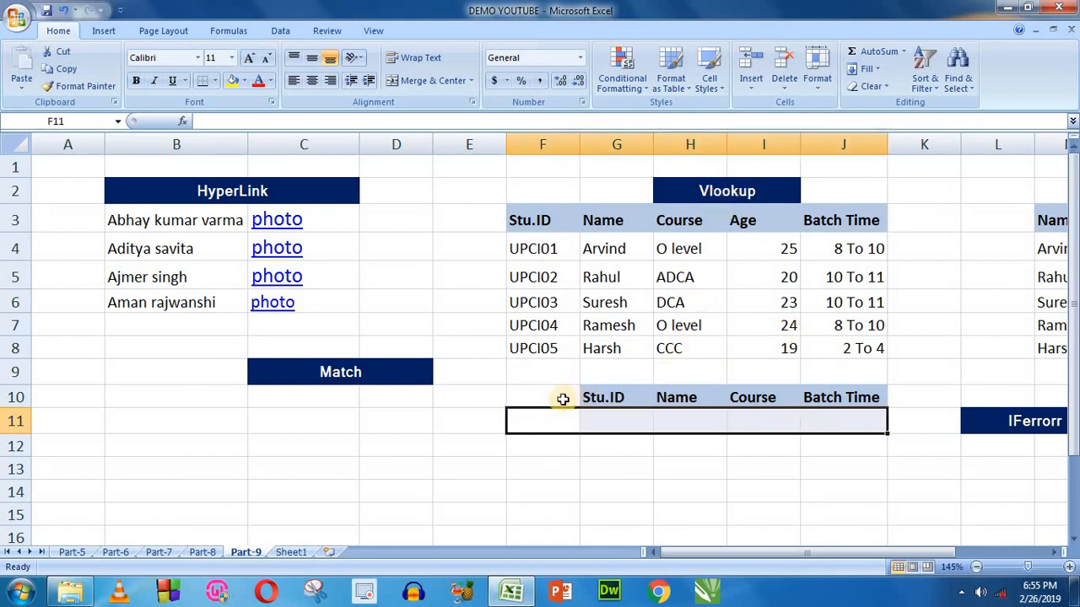
click(615, 415)
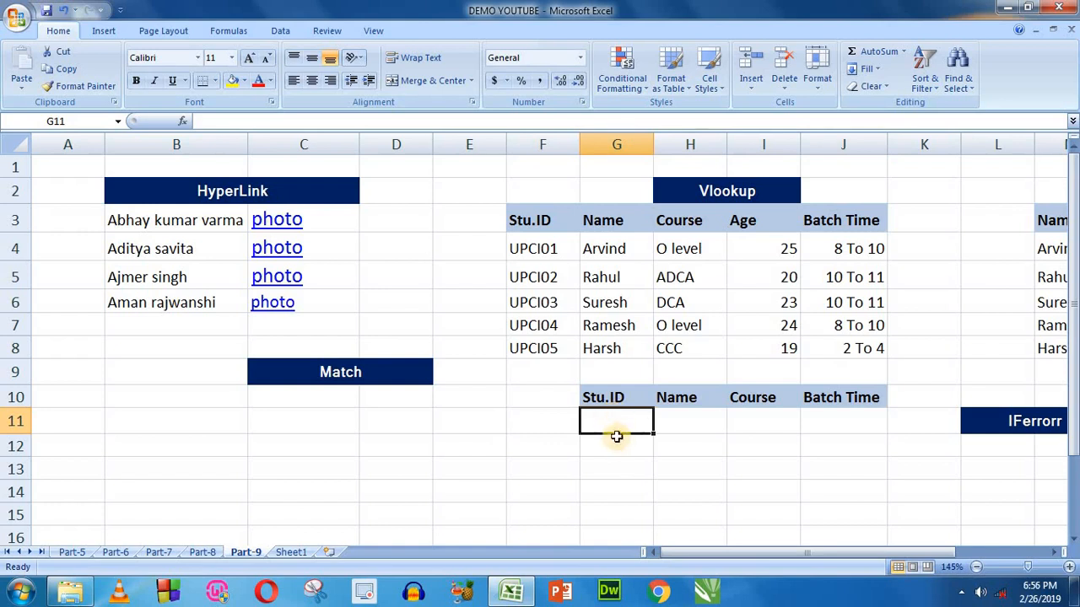
click(612, 401)
key(Down)
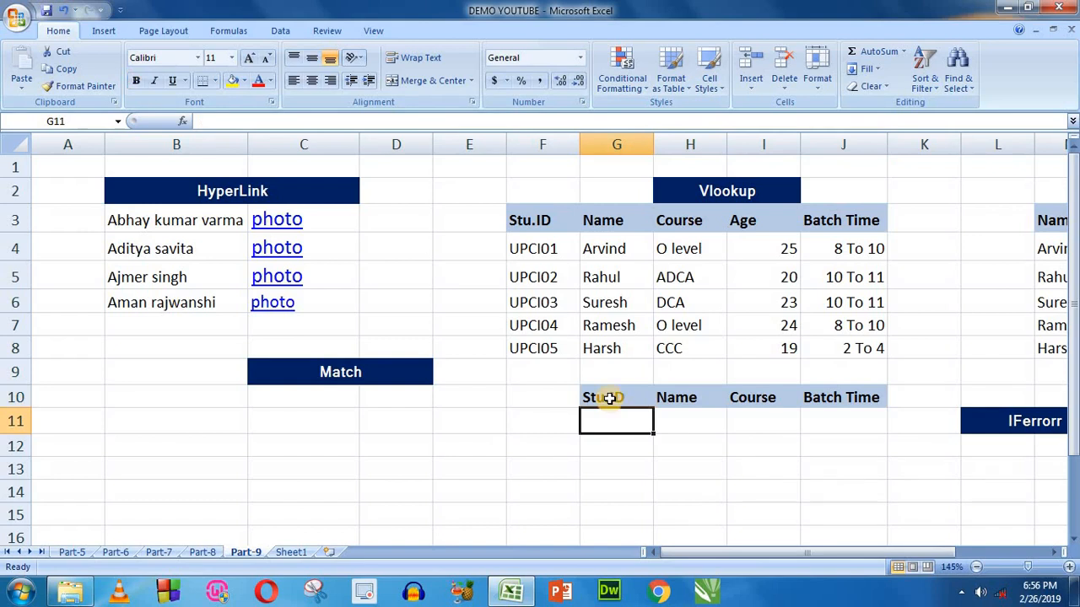
Compare the lookup headings in G10:J10 with the student table F3:J8, including the input cell G11 and result cells H11:J11
drag(609, 398, 869, 398)
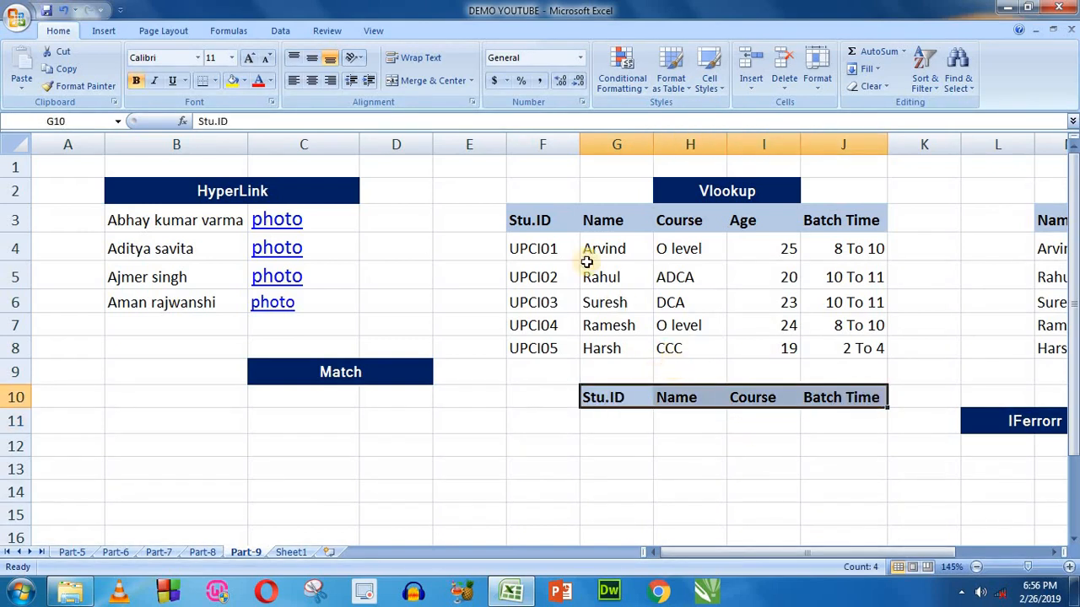
drag(539, 218, 830, 348)
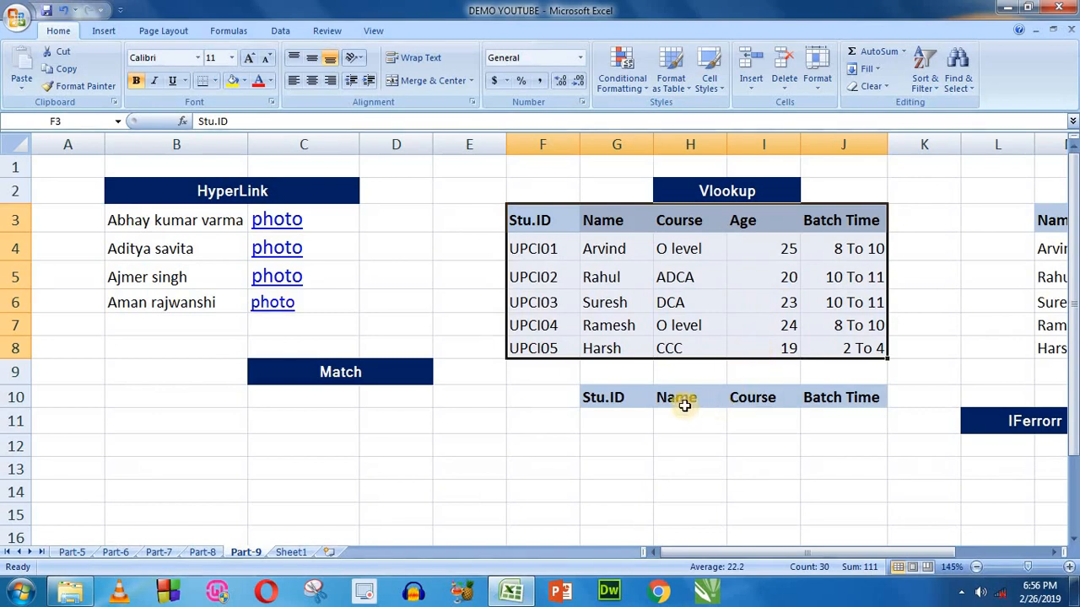
drag(620, 399, 835, 400)
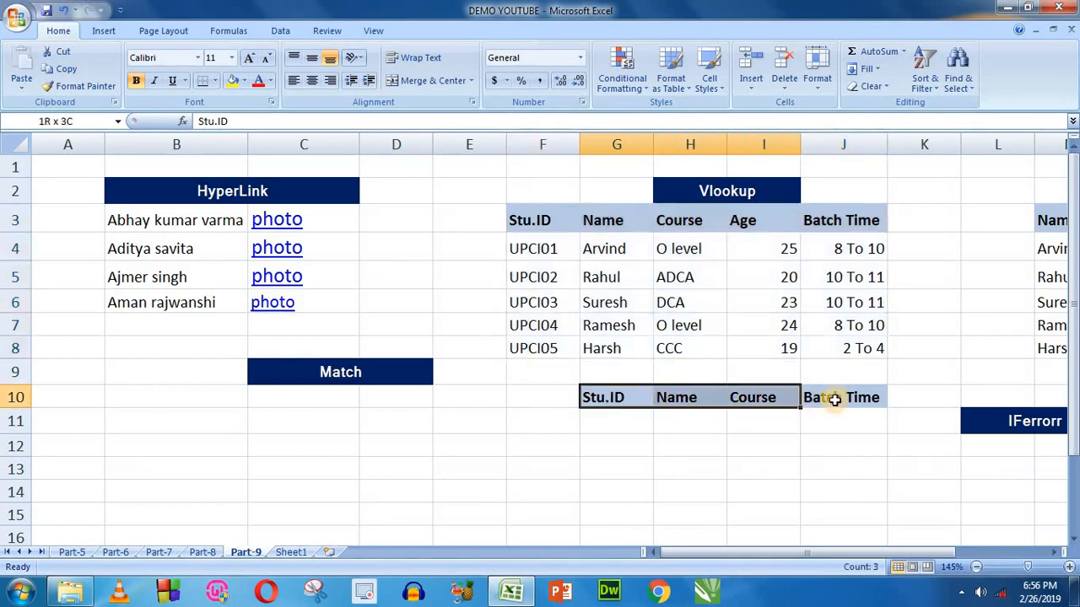
click(615, 399)
click(620, 419)
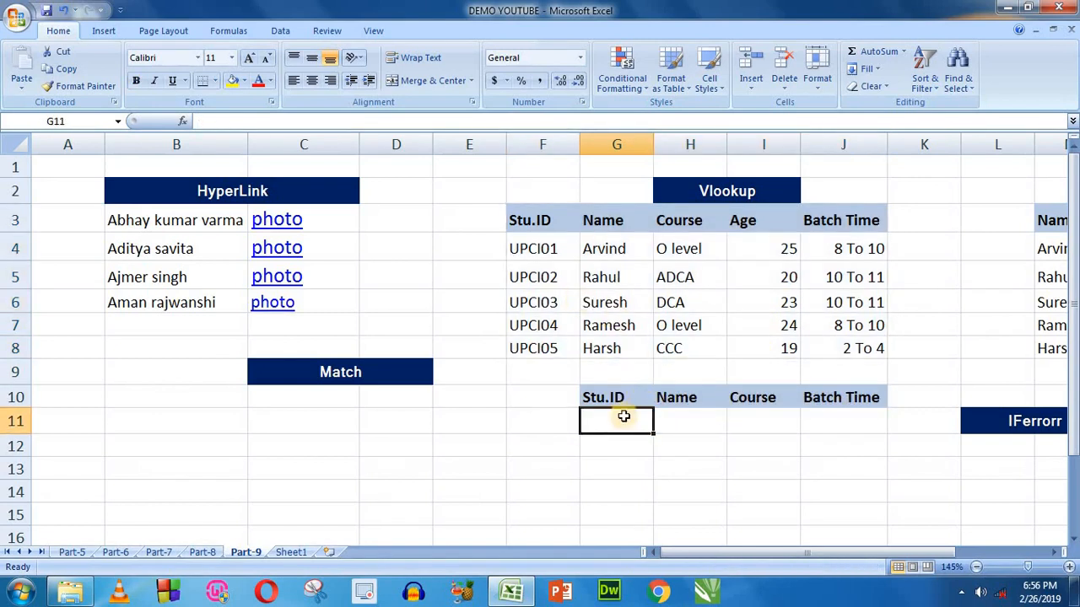
click(687, 423)
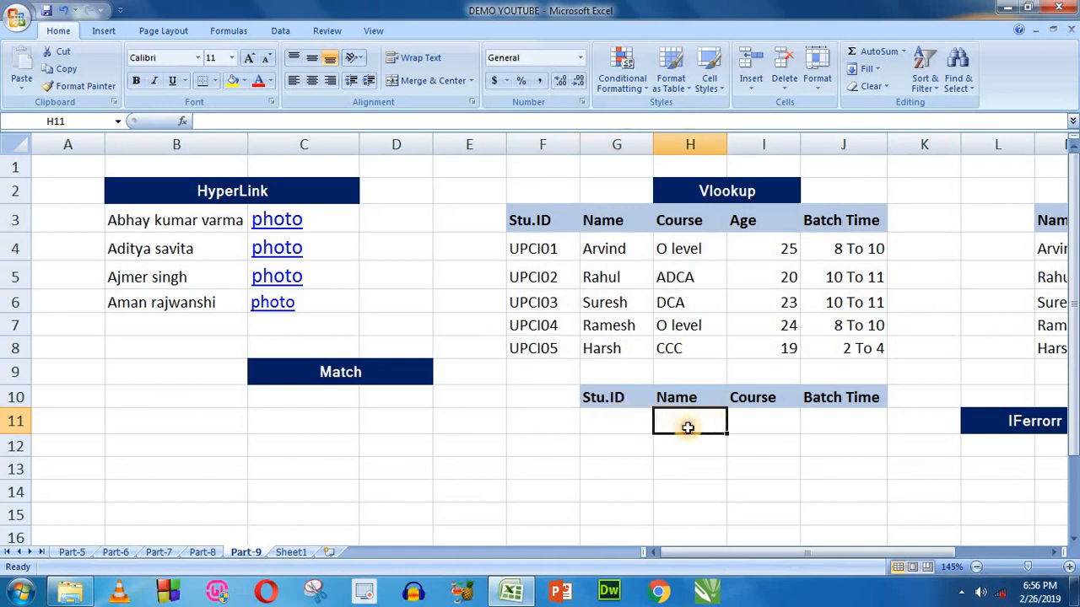
drag(758, 421, 858, 427)
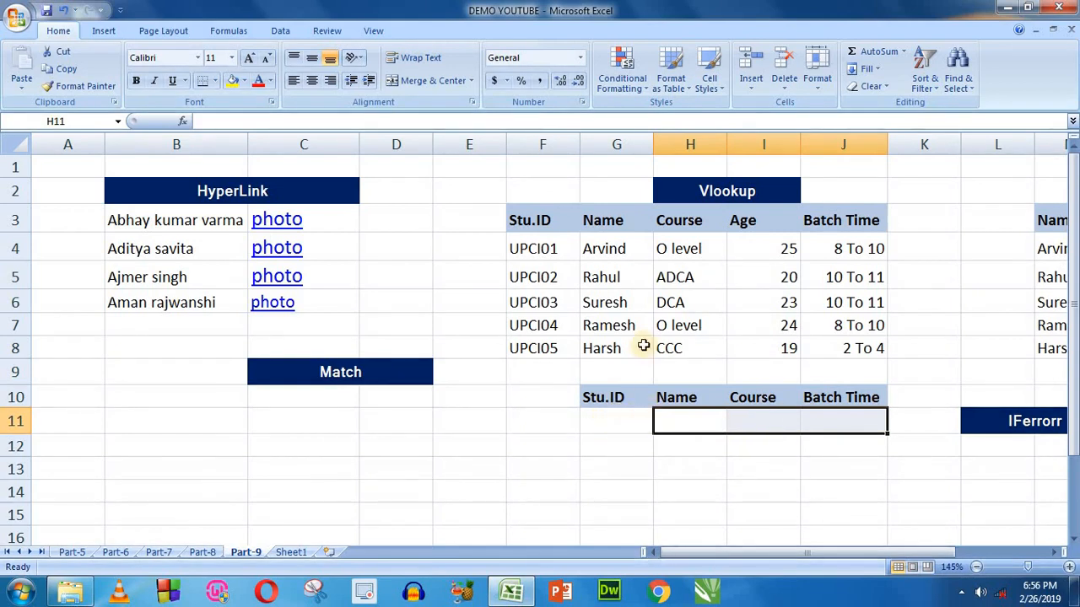
Examine the Stu.ID column in F3:F8 as the first column of the student table
click(544, 245)
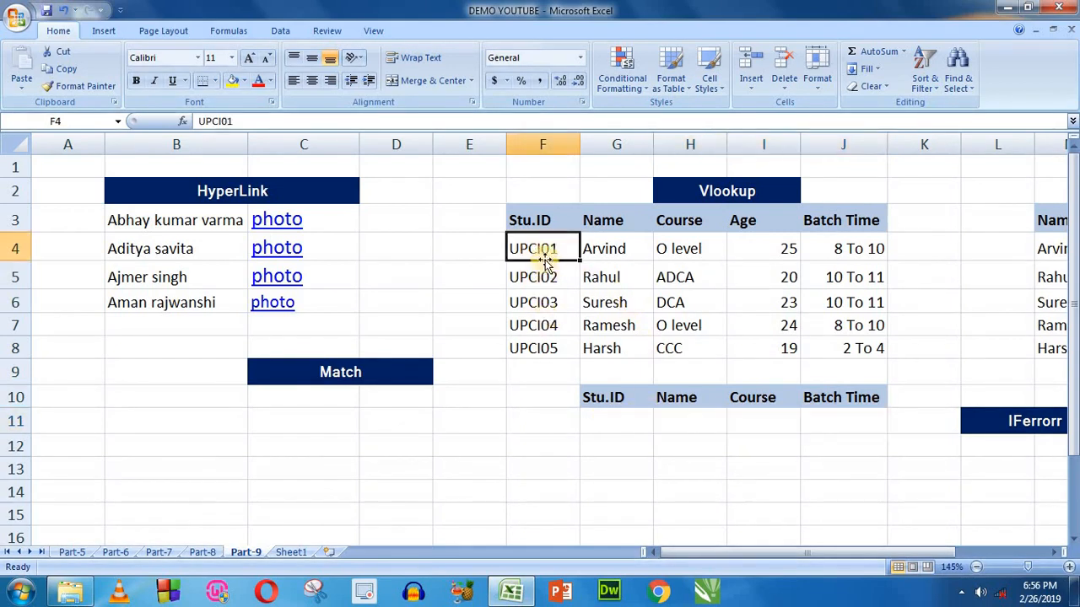
drag(544, 247, 554, 345)
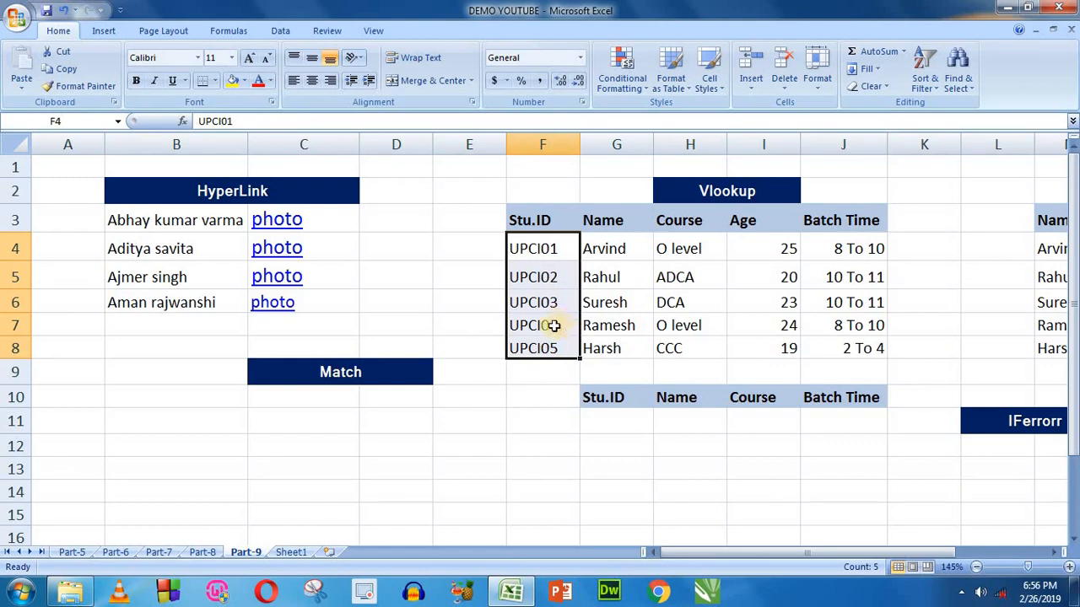
drag(555, 326, 651, 334)
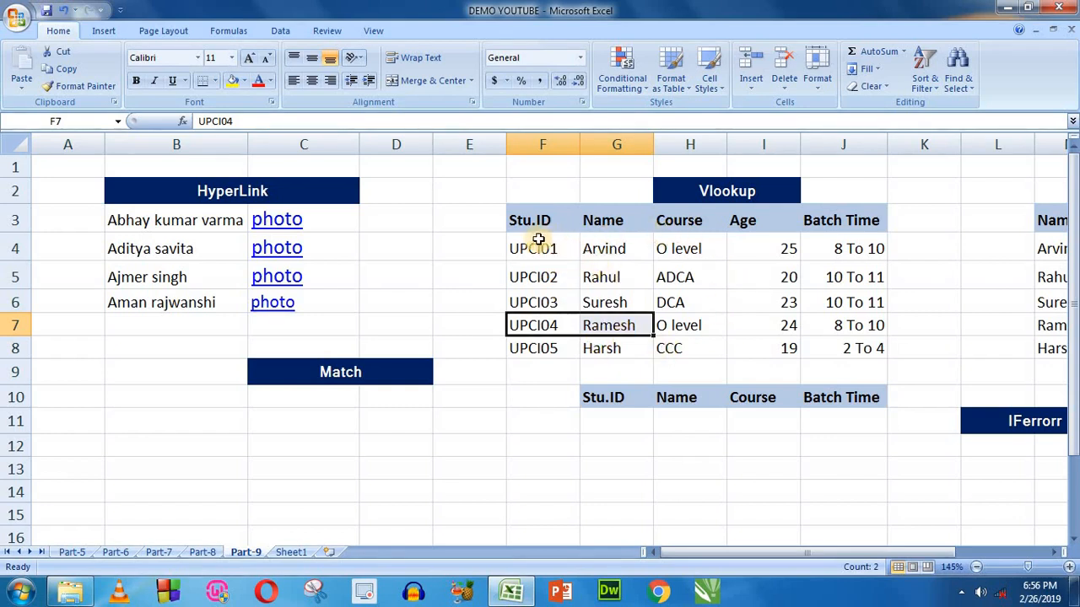
drag(543, 217, 545, 342)
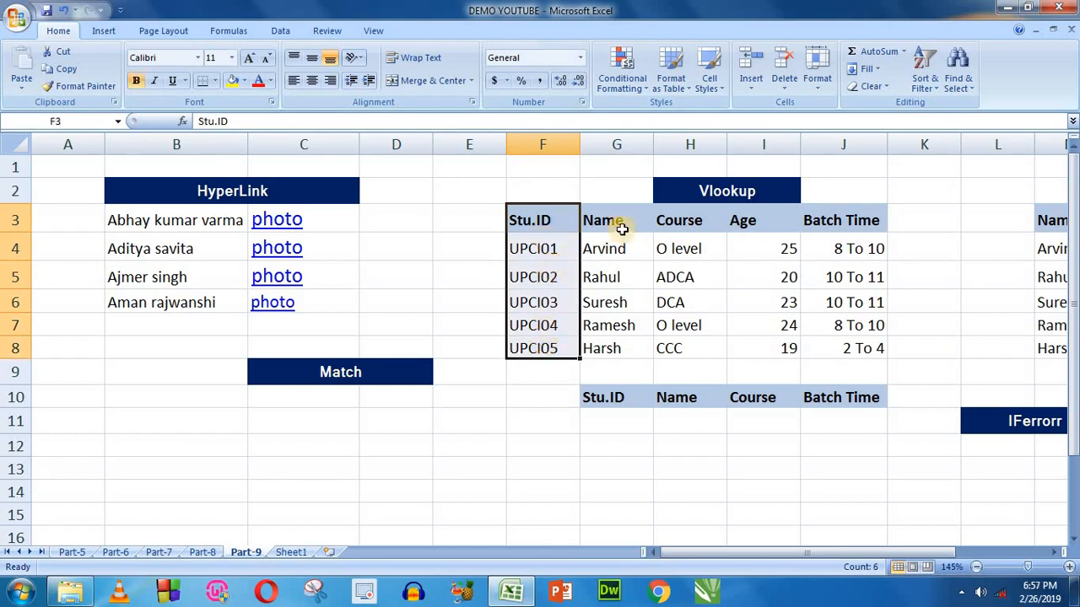
drag(533, 218, 535, 347)
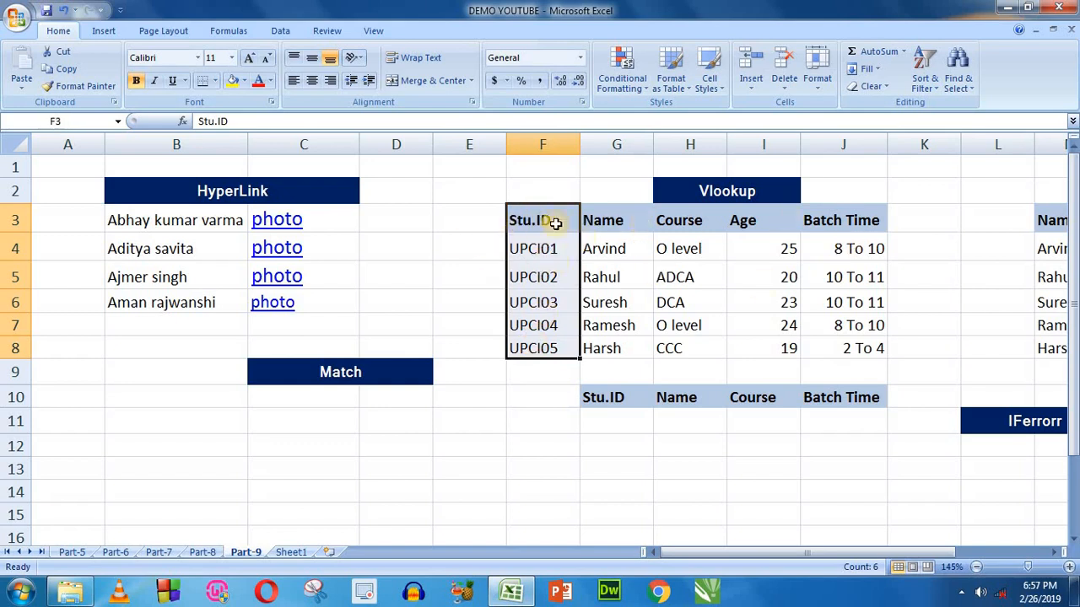
drag(65, 168, 49, 305)
drag(540, 218, 540, 350)
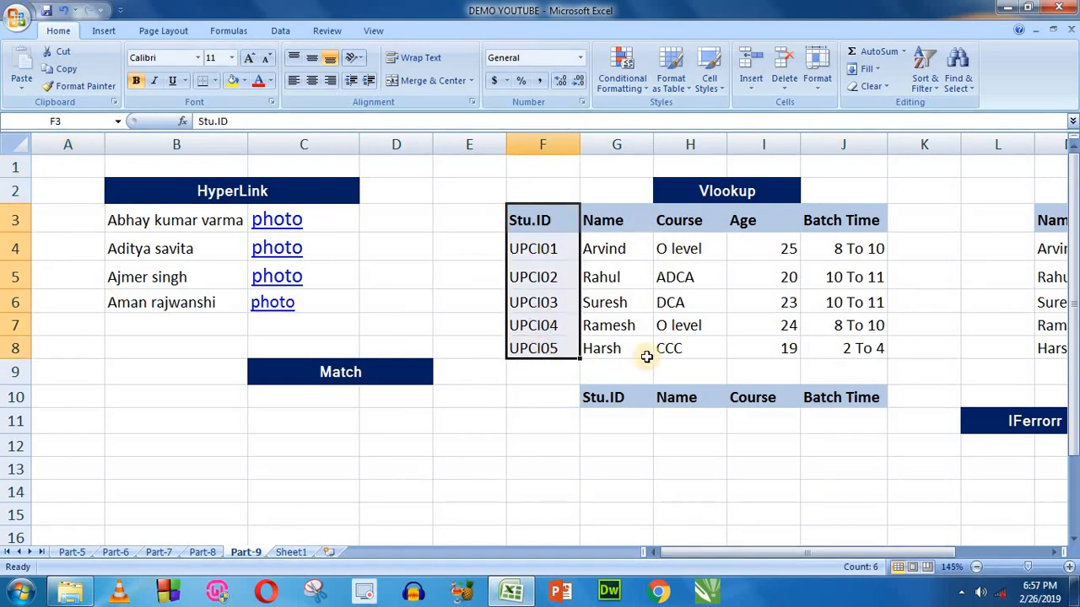
Enter =VLOOKUP(G11,F3:J8,2,0) in H11 under Name to look up the student's name by the Stu.ID in G11
click(607, 417)
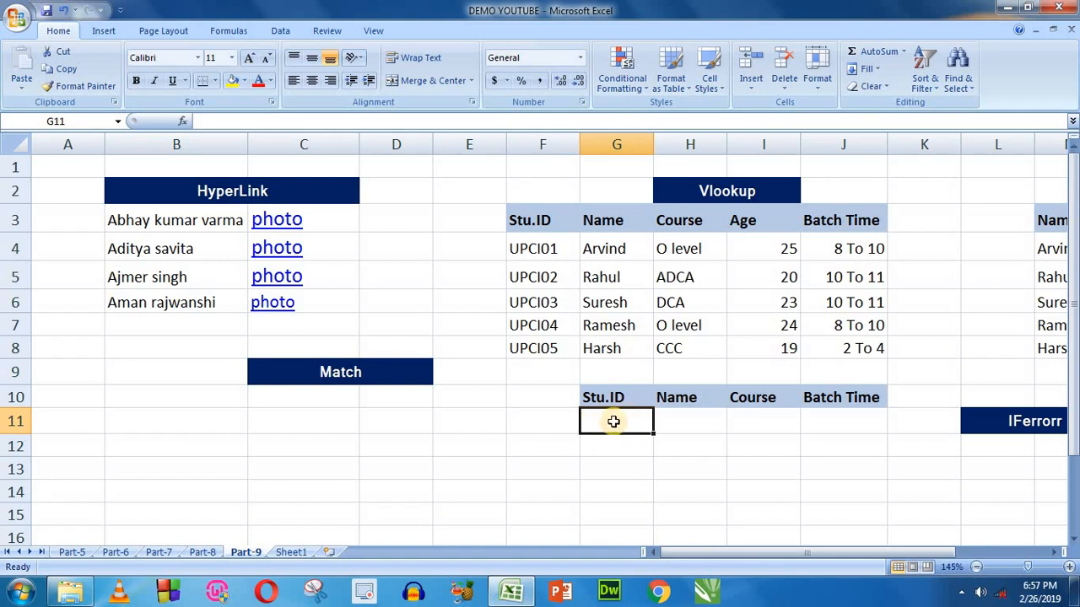
click(690, 425)
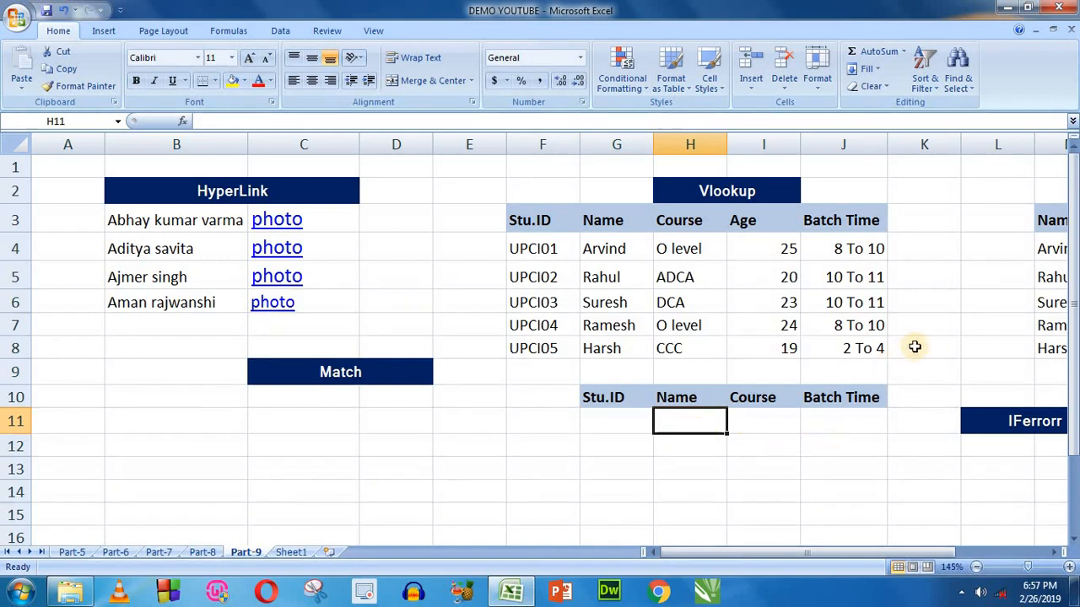
text(=vl)
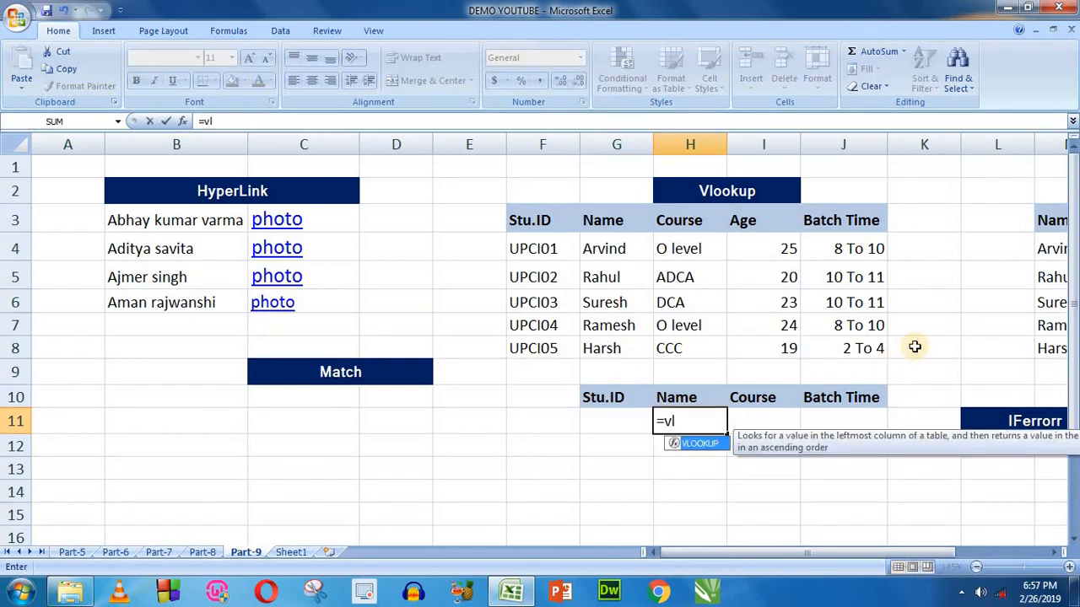
key(Tab)
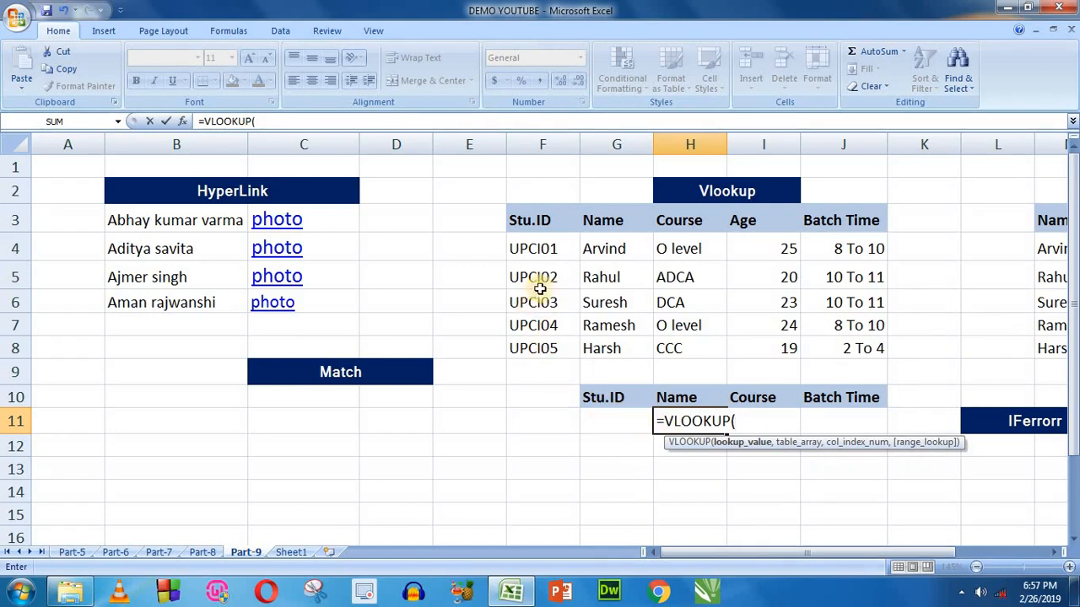
click(618, 423)
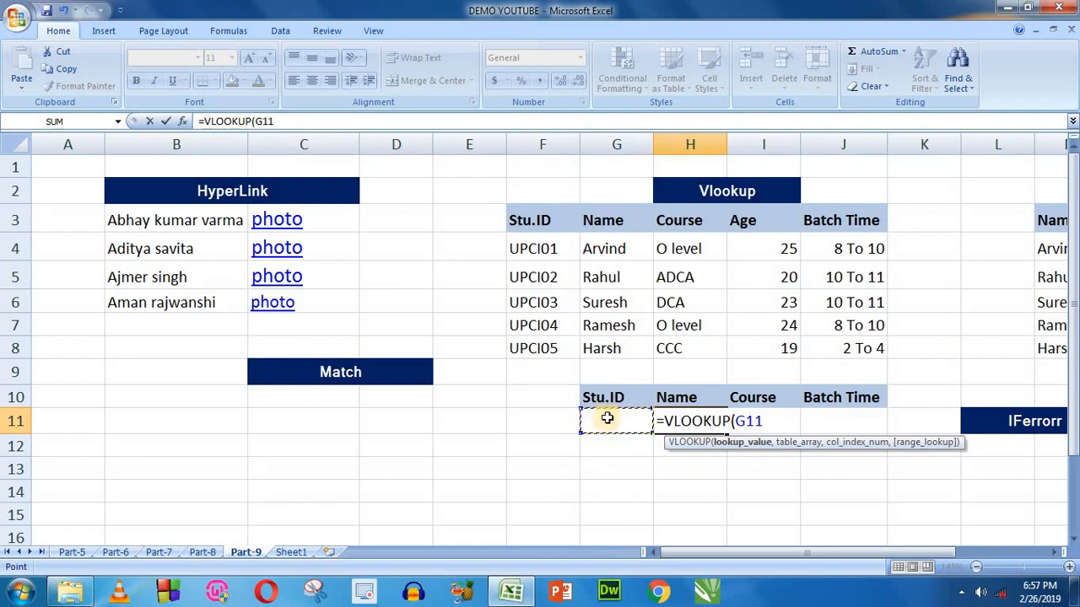
text(,)
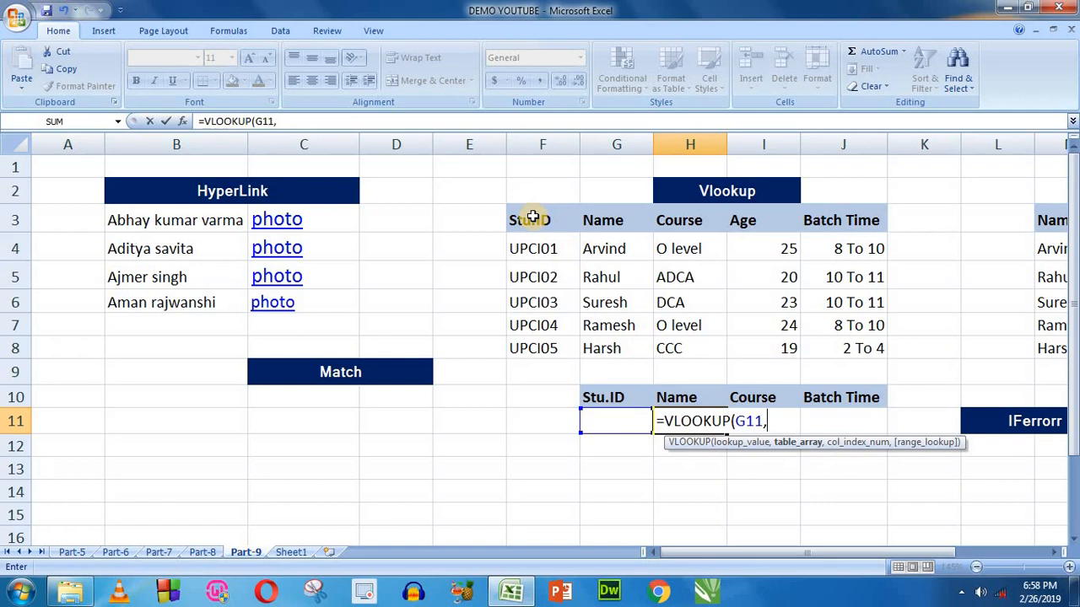
drag(533, 217, 843, 351)
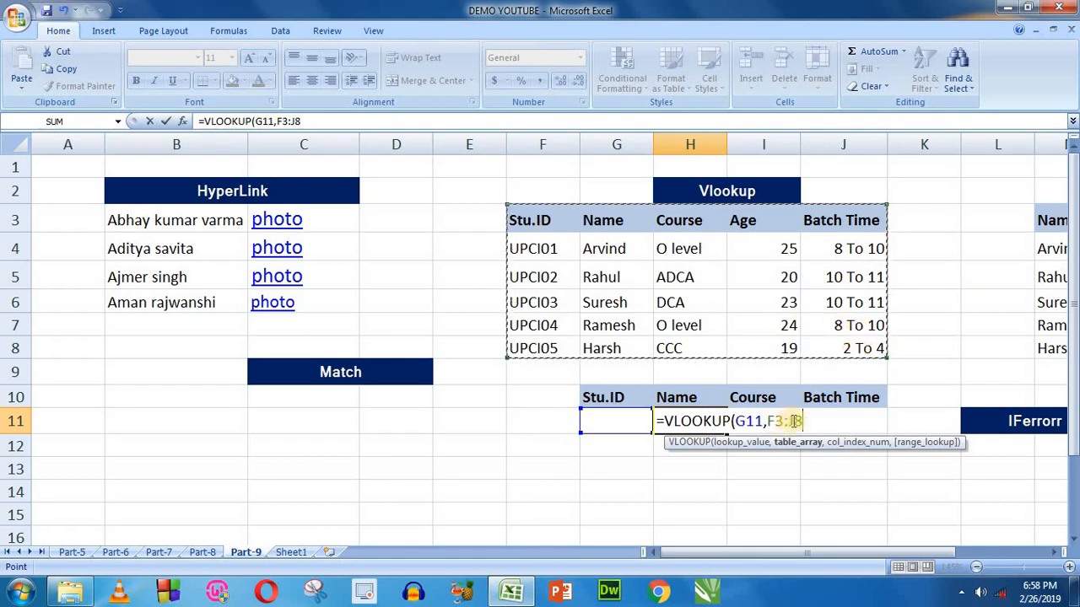
text(,2)
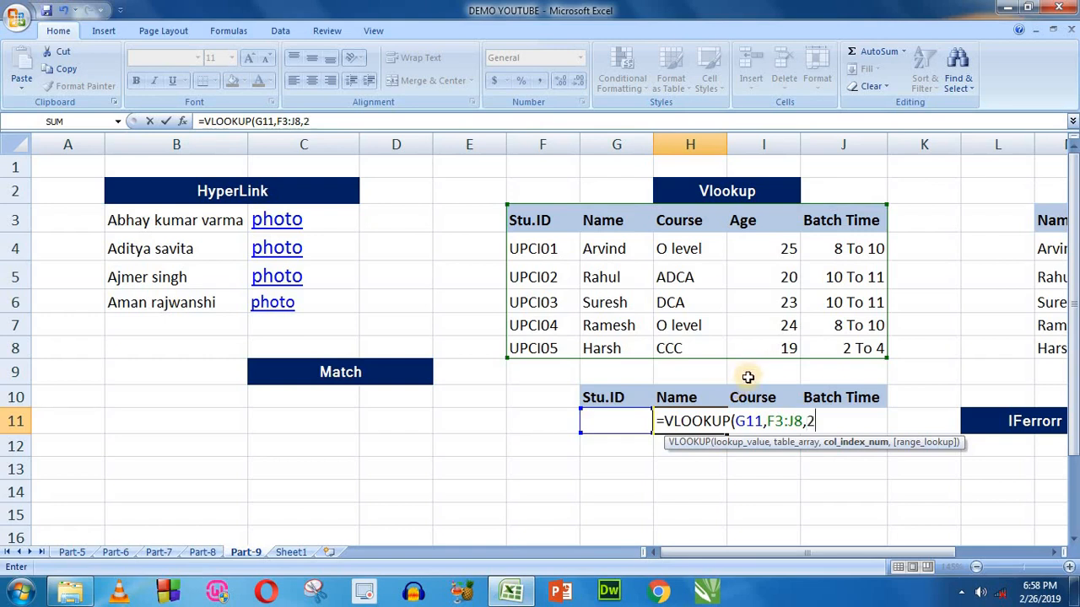
text(,0)
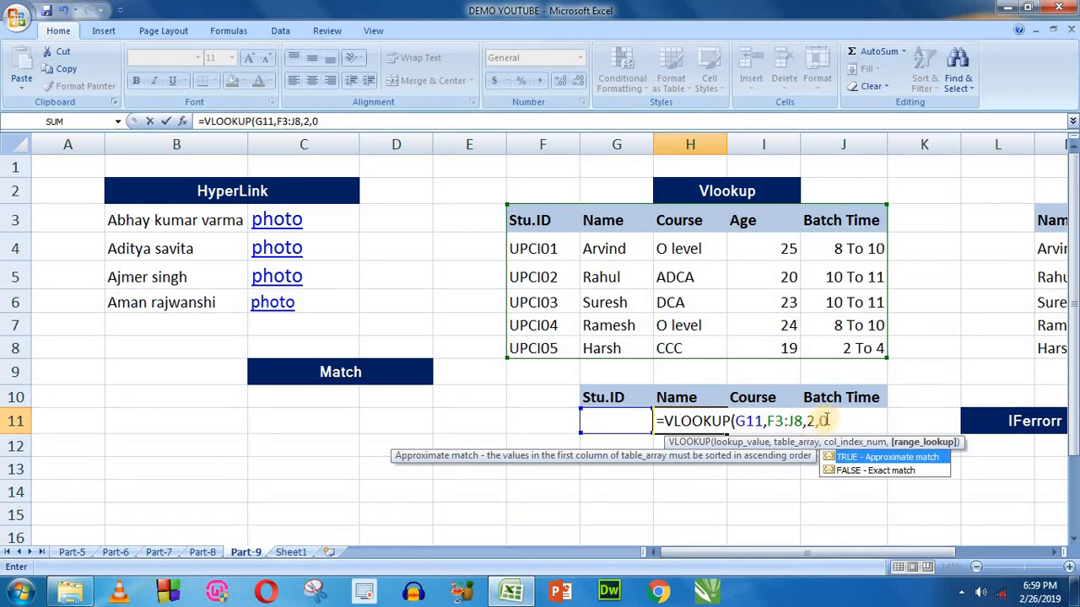
text())
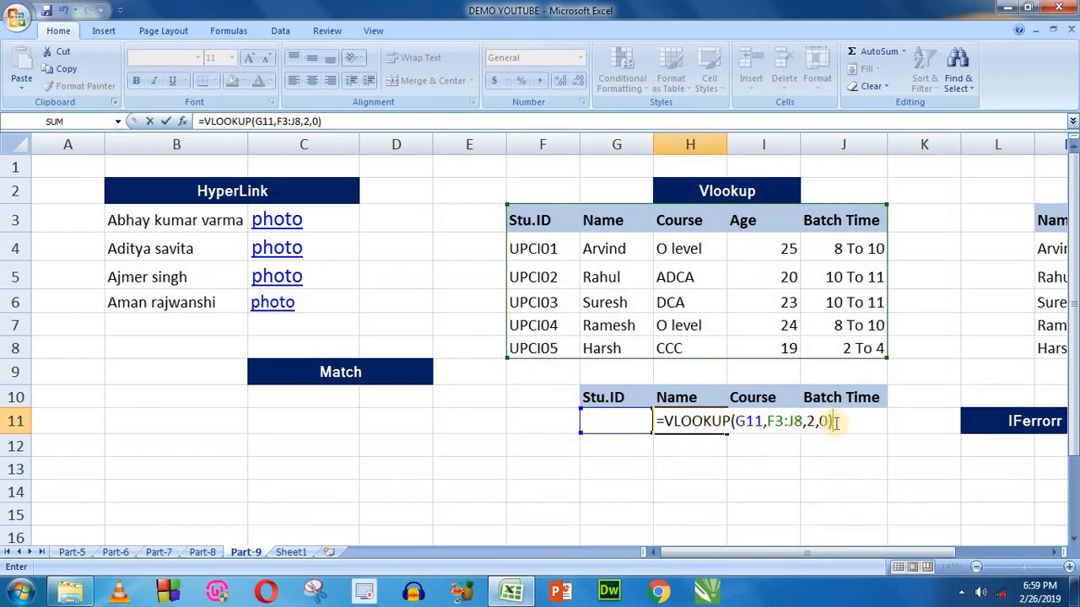
key(Return)
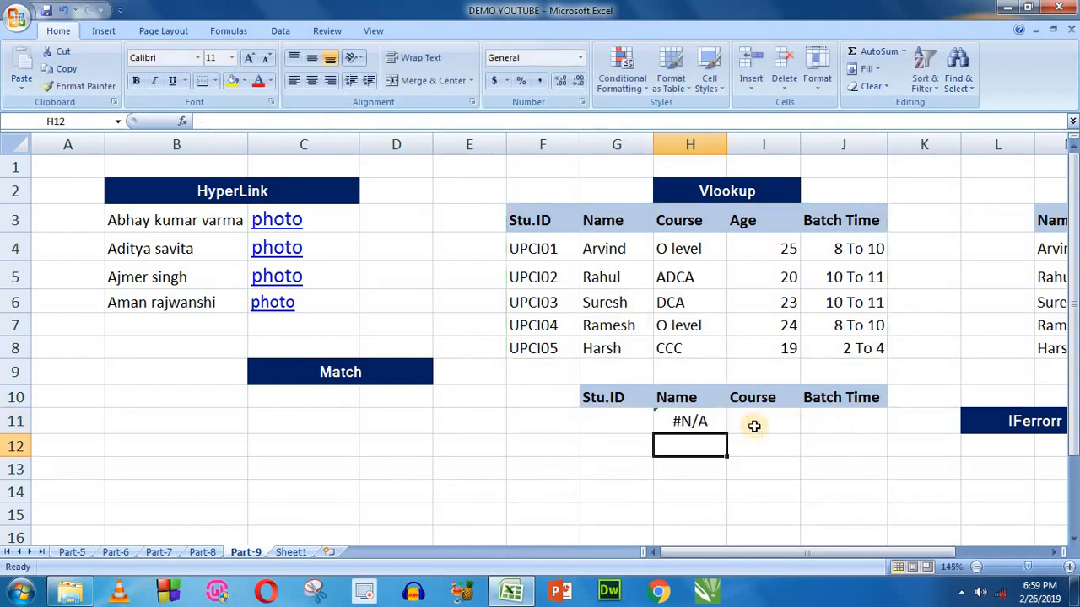
Enter the Stu.ID from table row 6 in G11 and check the Name result in H11 against that record
click(689, 422)
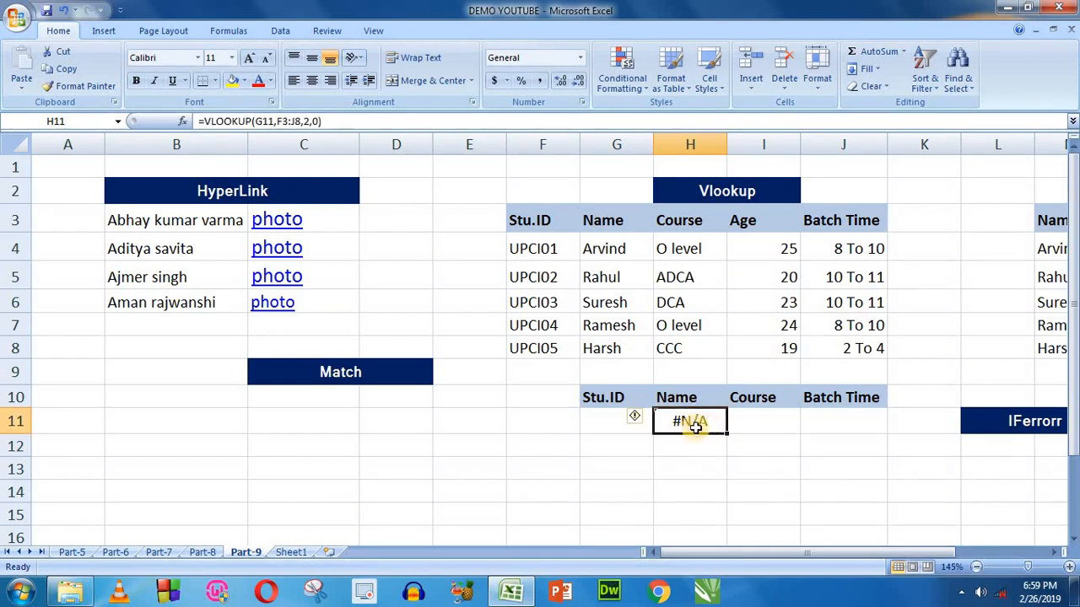
click(687, 446)
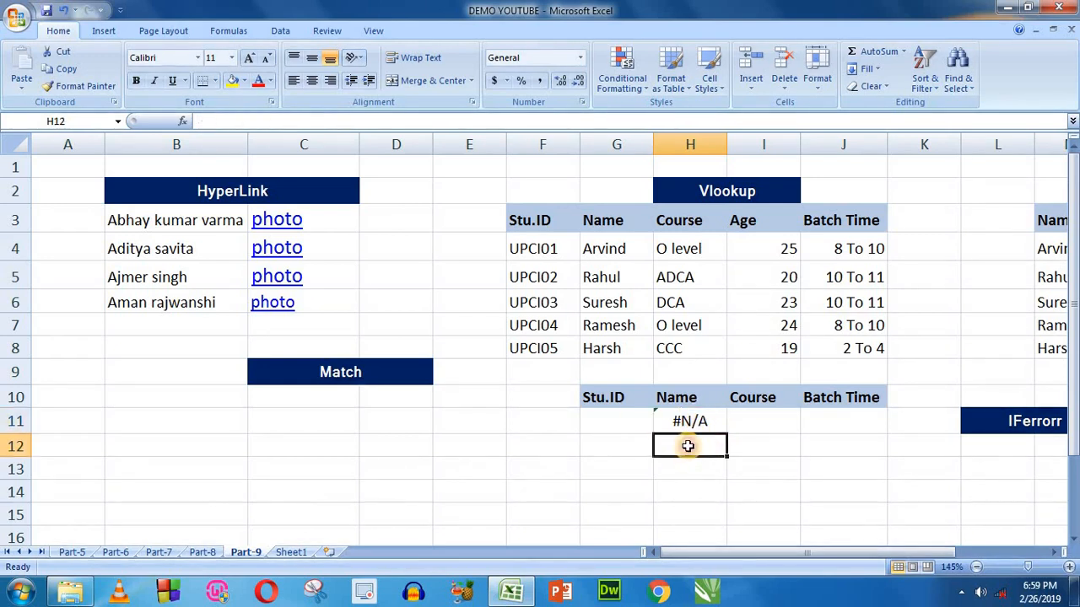
click(619, 424)
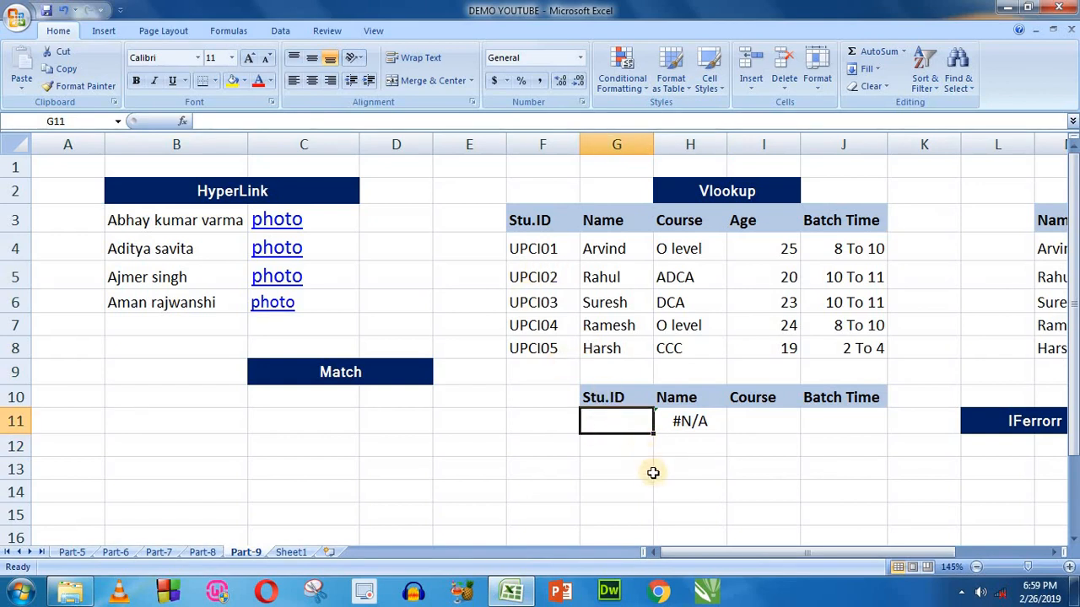
text(upci03)
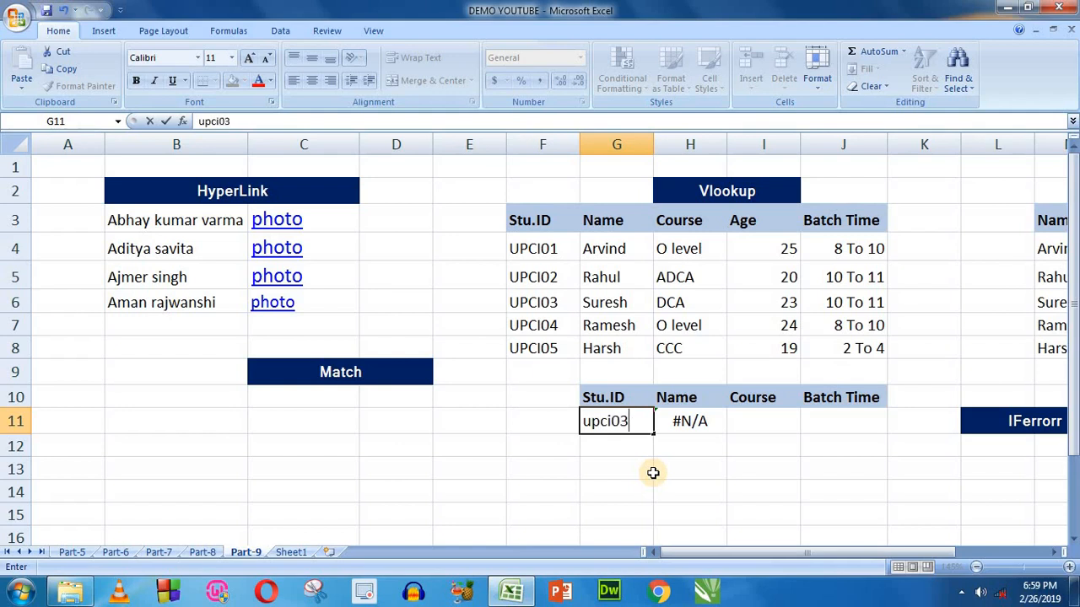
key(Return)
click(685, 422)
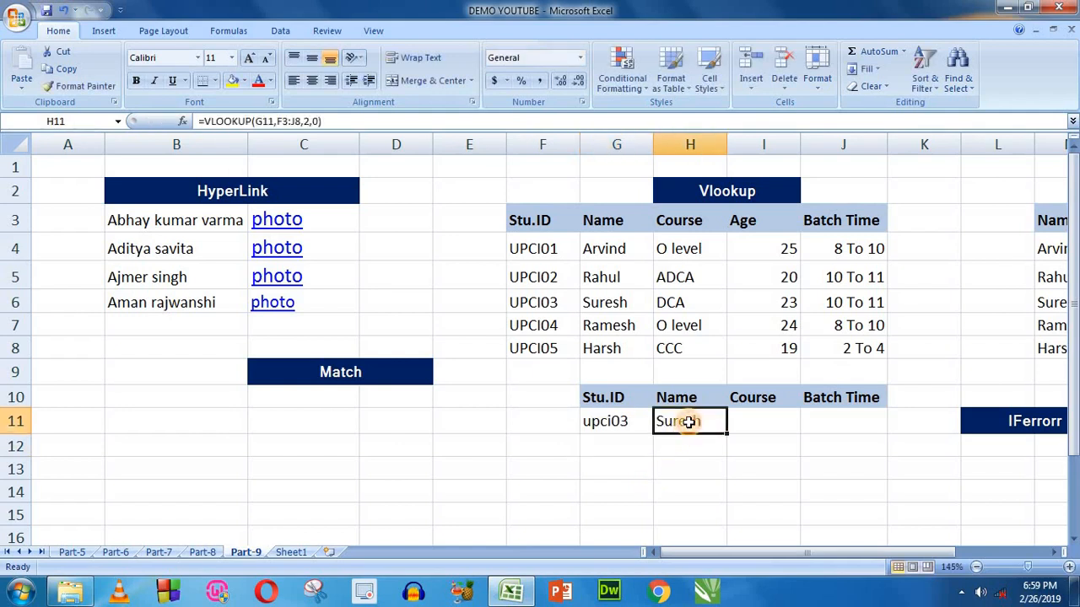
click(535, 304)
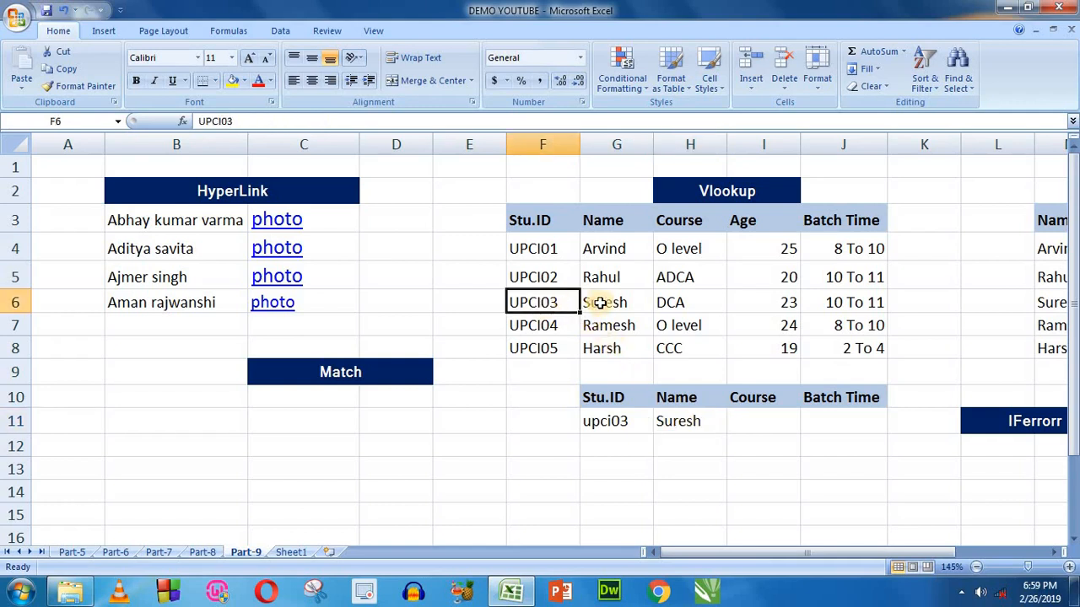
Review the VLOOKUP arguments in H11 and compare its Name result with the Stu.ID in G11 and table row 6
click(602, 303)
click(683, 421)
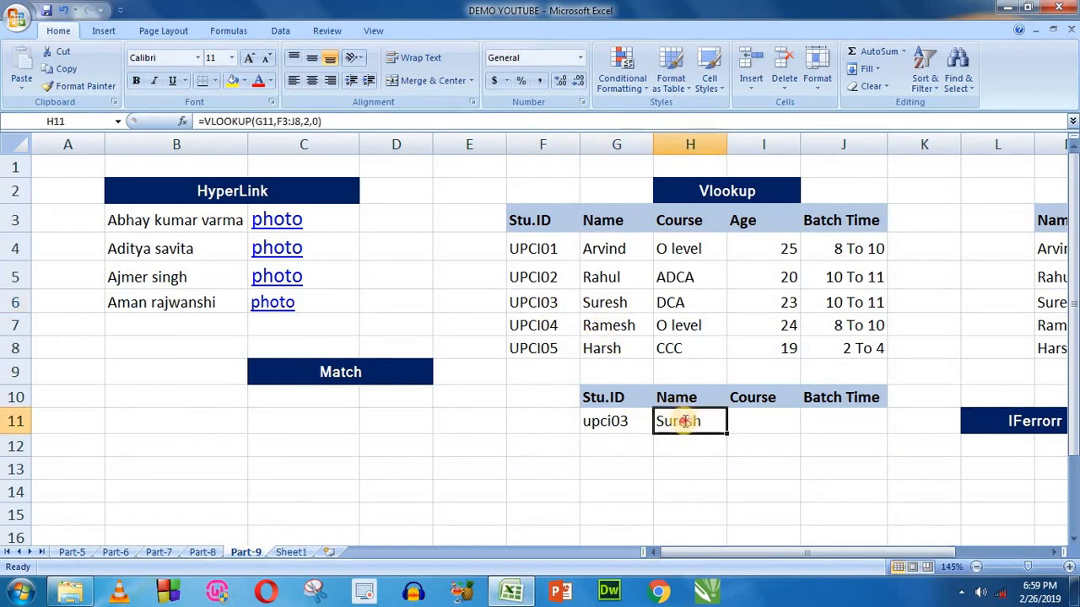
double_click(685, 422)
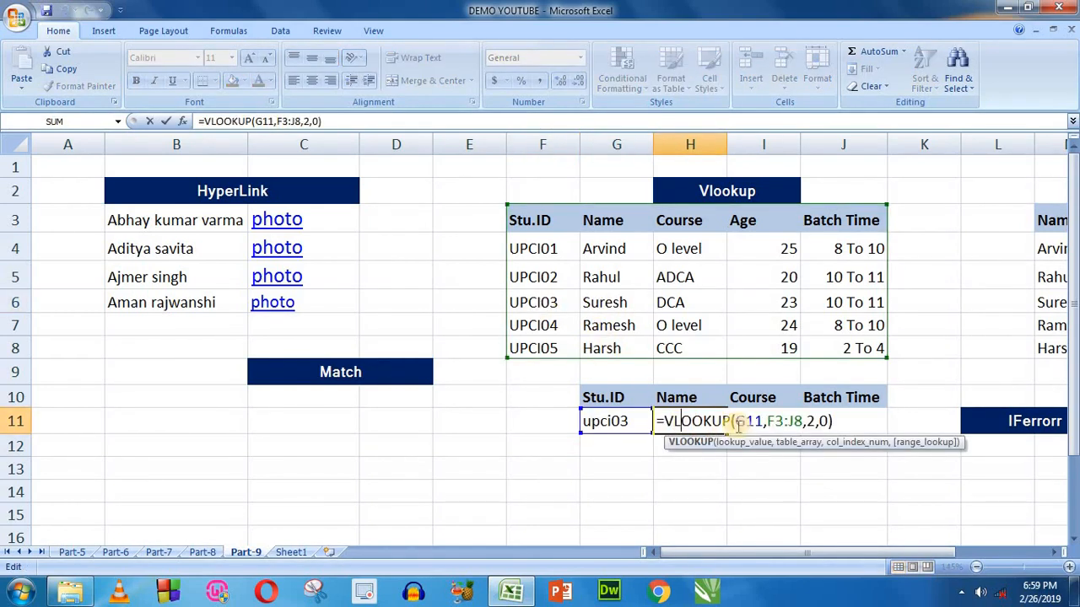
click(841, 423)
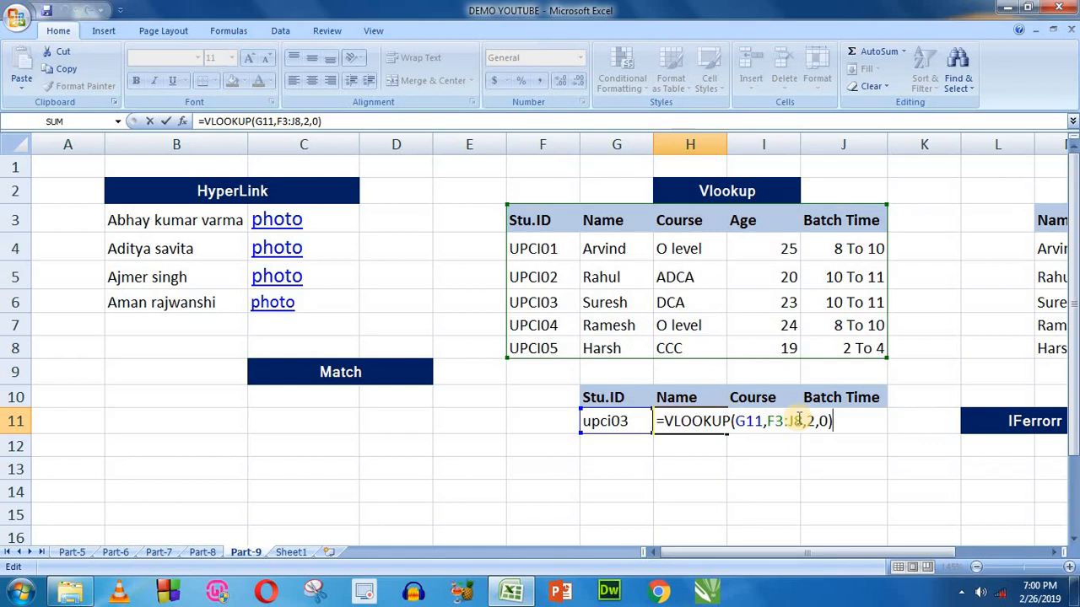
key(Return)
click(700, 423)
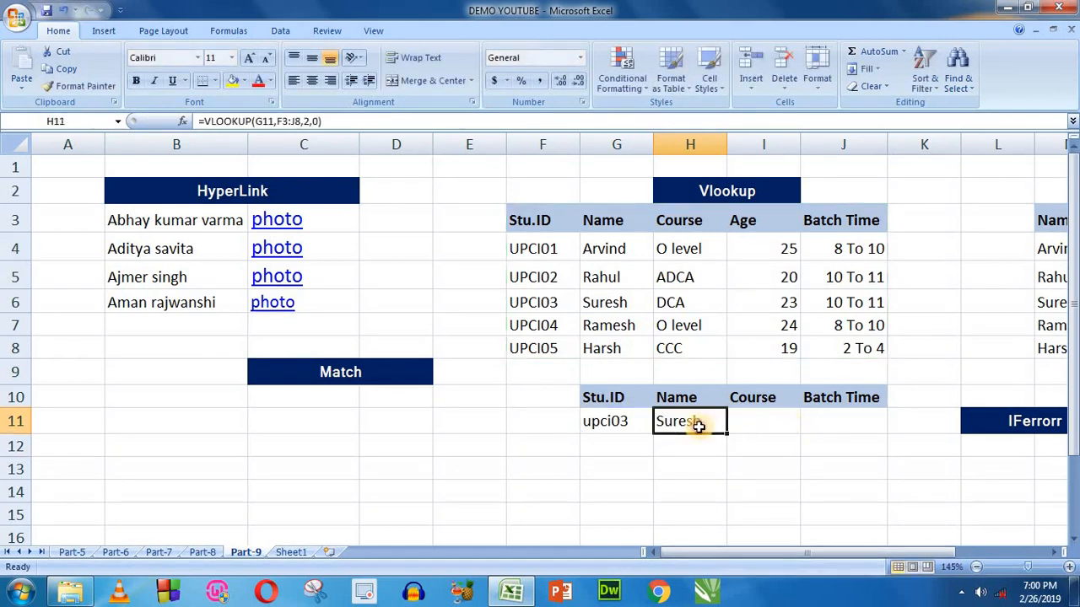
click(626, 426)
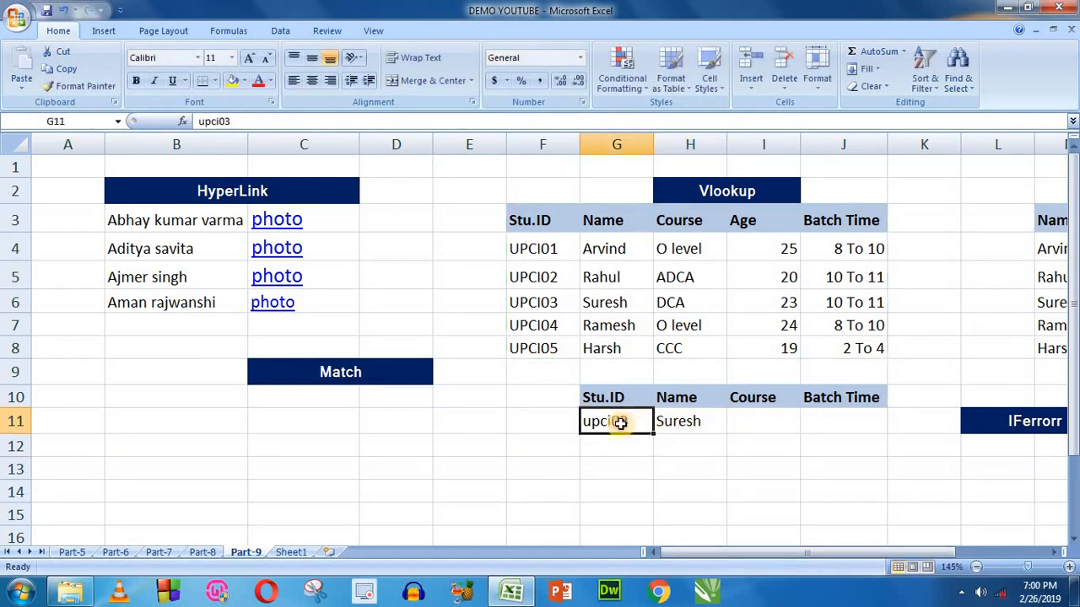
click(686, 422)
Enter =VLOOKUP(G11,F3:J8,3,0) in I11 under Course to look up the student's course by Stu.ID
click(752, 426)
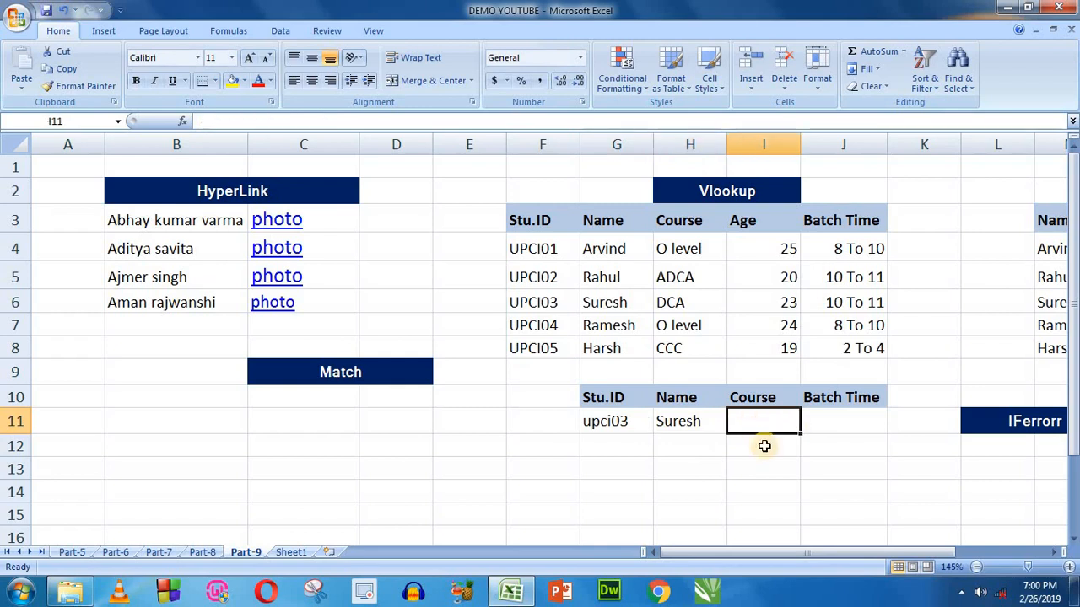
text(=)
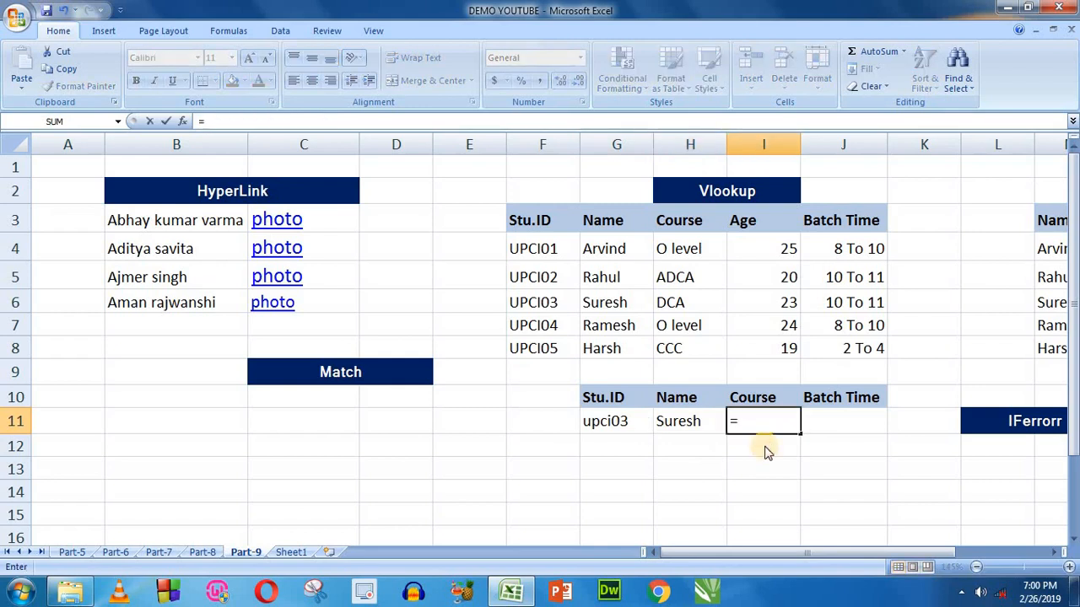
text(vl)
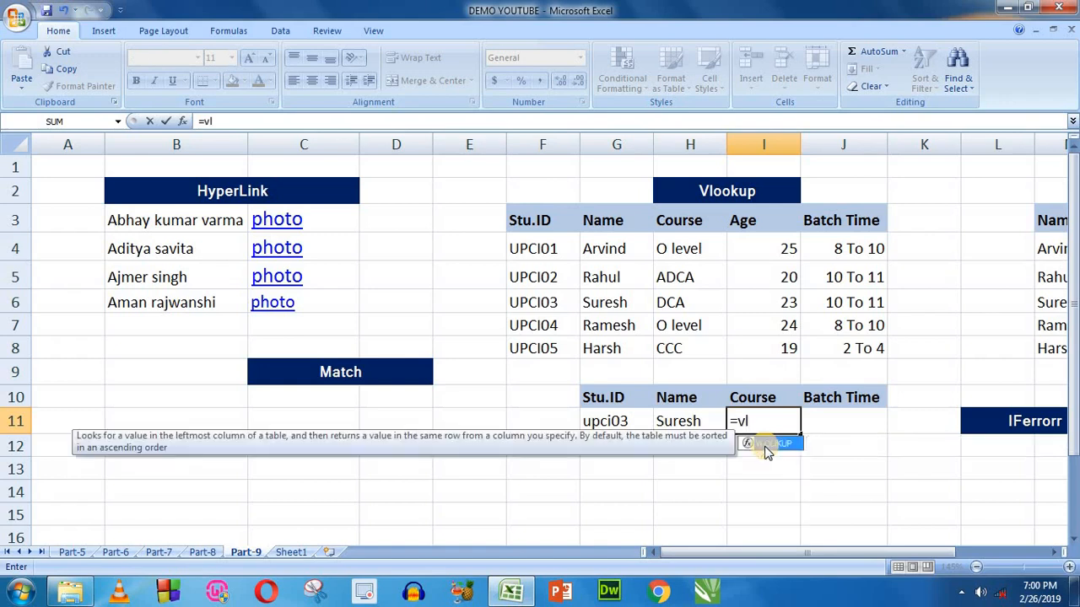
double_click(766, 447)
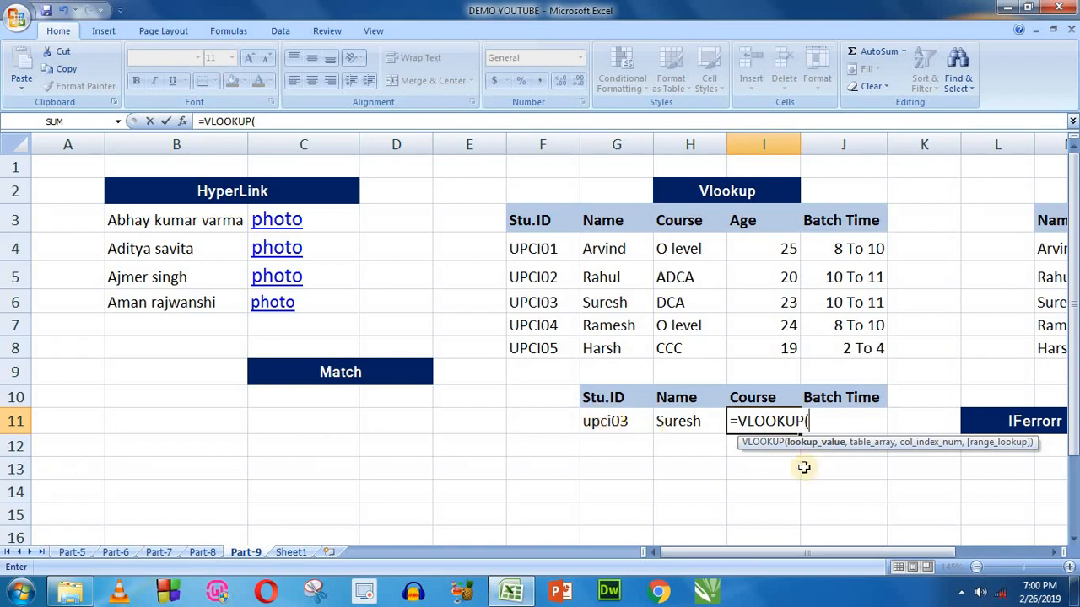
click(624, 424)
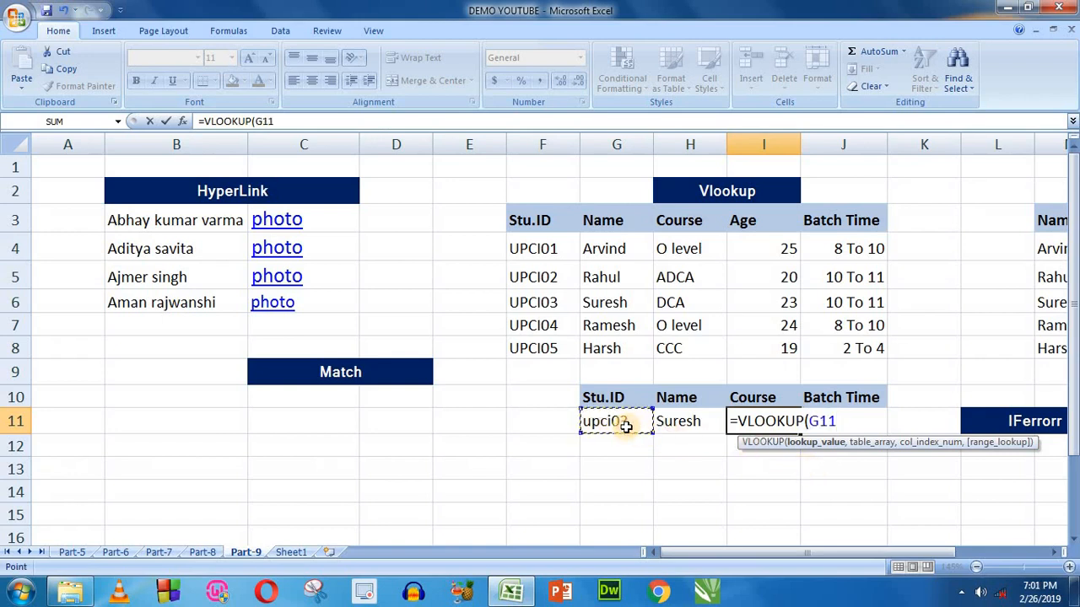
text(,)
drag(533, 222, 848, 351)
text(,)
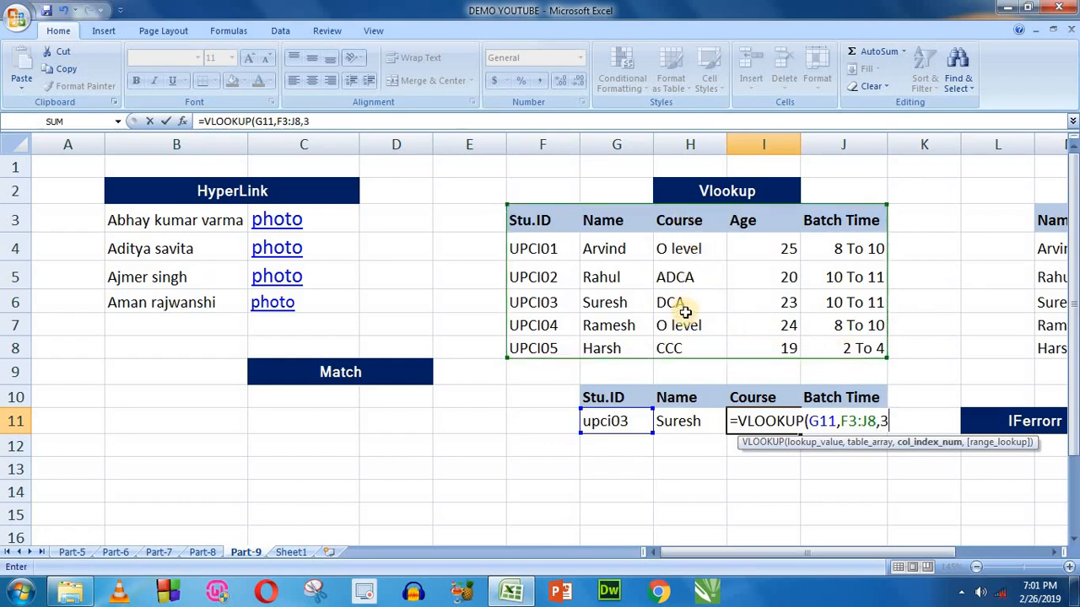
text(3,)
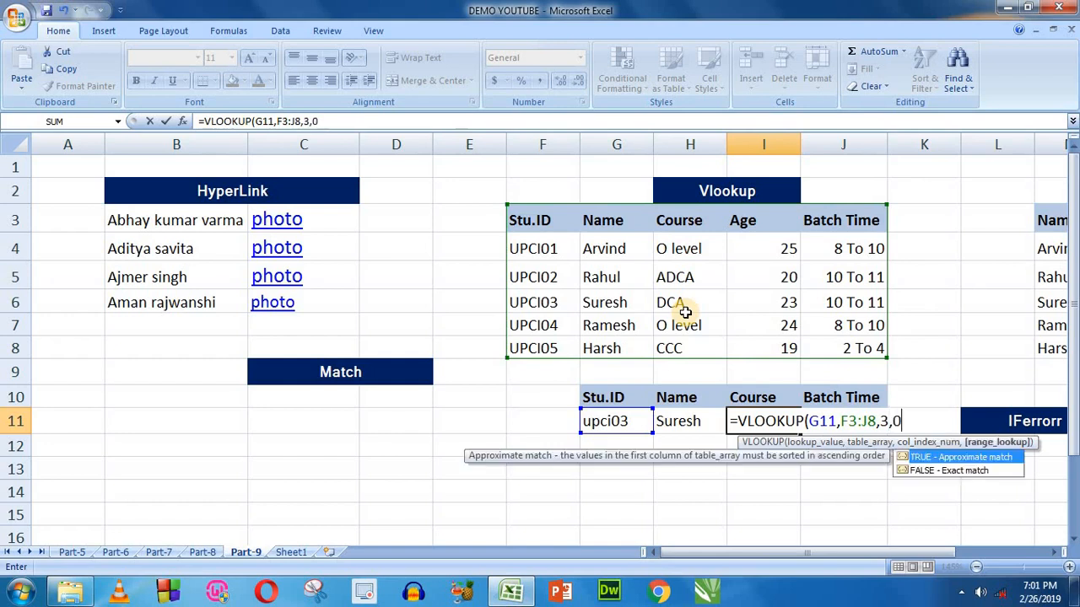
text(0))
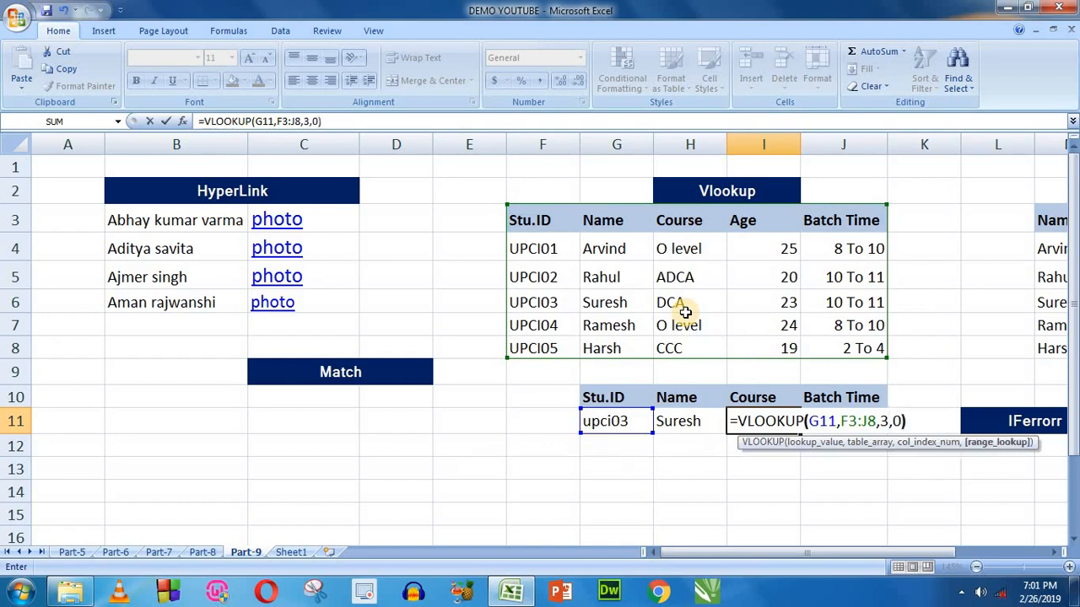
key(Return)
Check the Course result in I11 against the matching Stu.ID record in table row 6
click(739, 424)
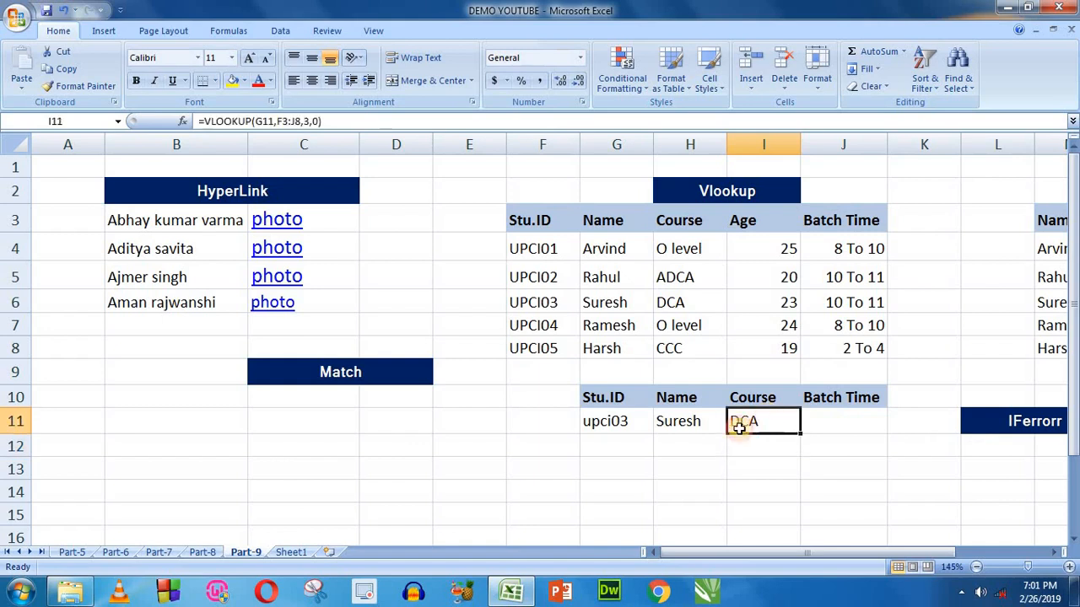
click(620, 421)
click(568, 305)
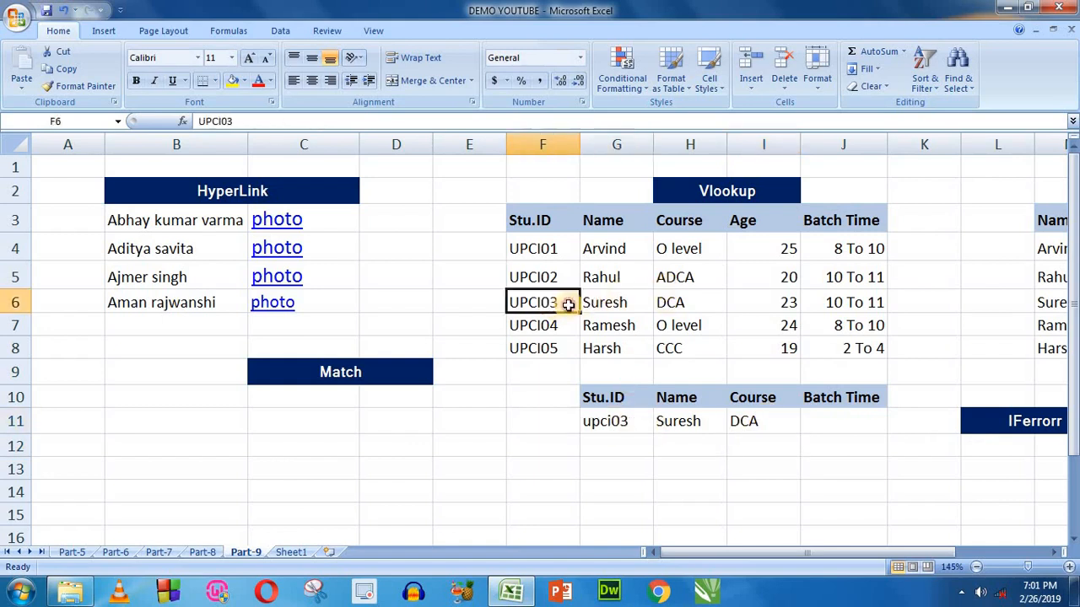
drag(569, 305, 682, 306)
click(742, 422)
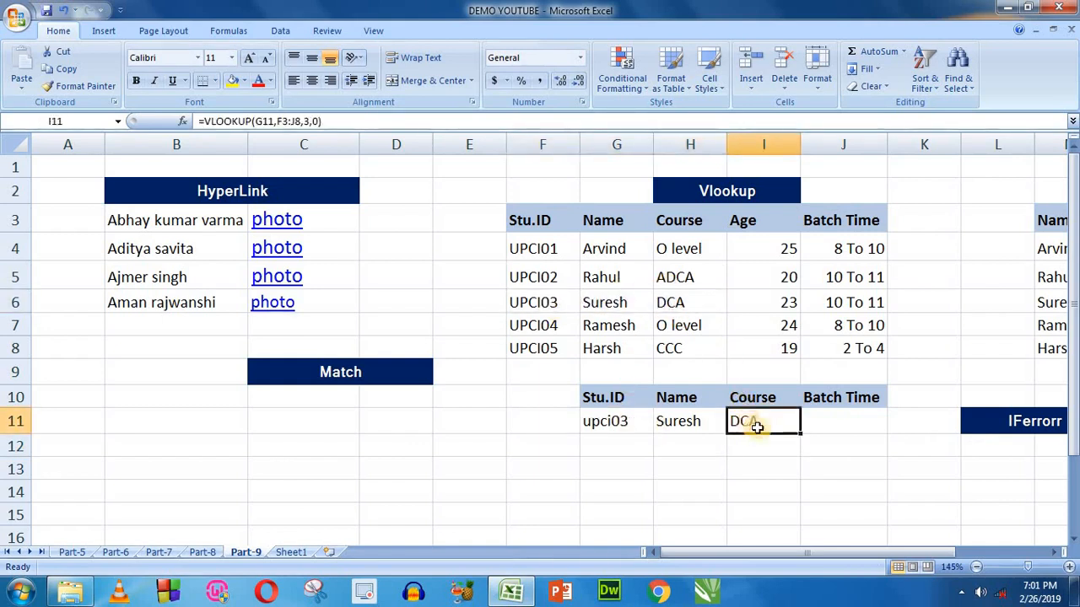
Try filling the Course formula from I11 into J11, inspect its shifted references, and clear J11
click(835, 423)
click(776, 422)
drag(799, 432, 843, 432)
click(841, 421)
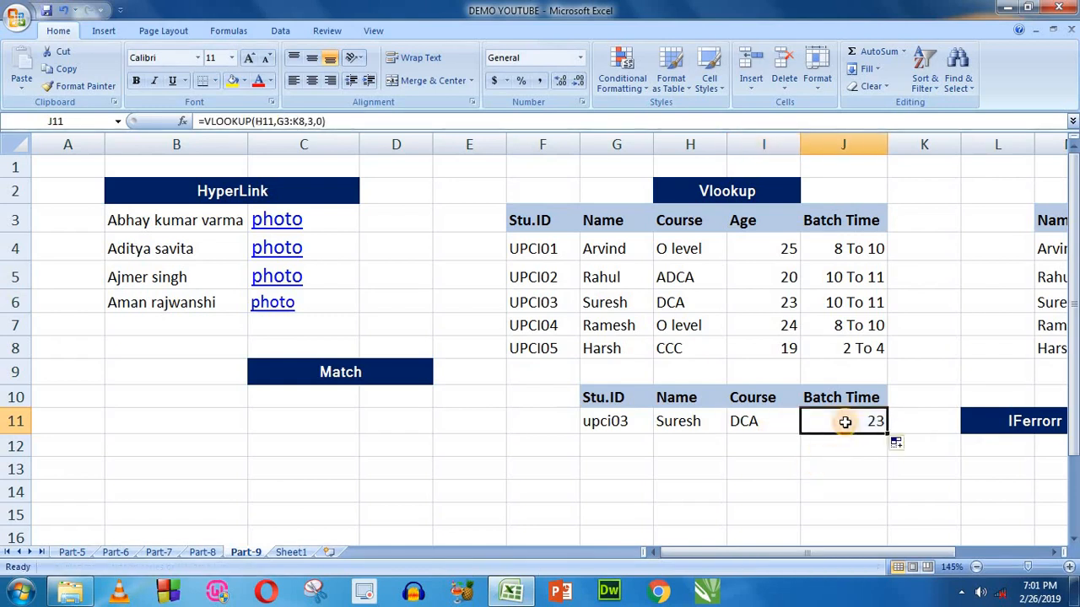
double_click(854, 422)
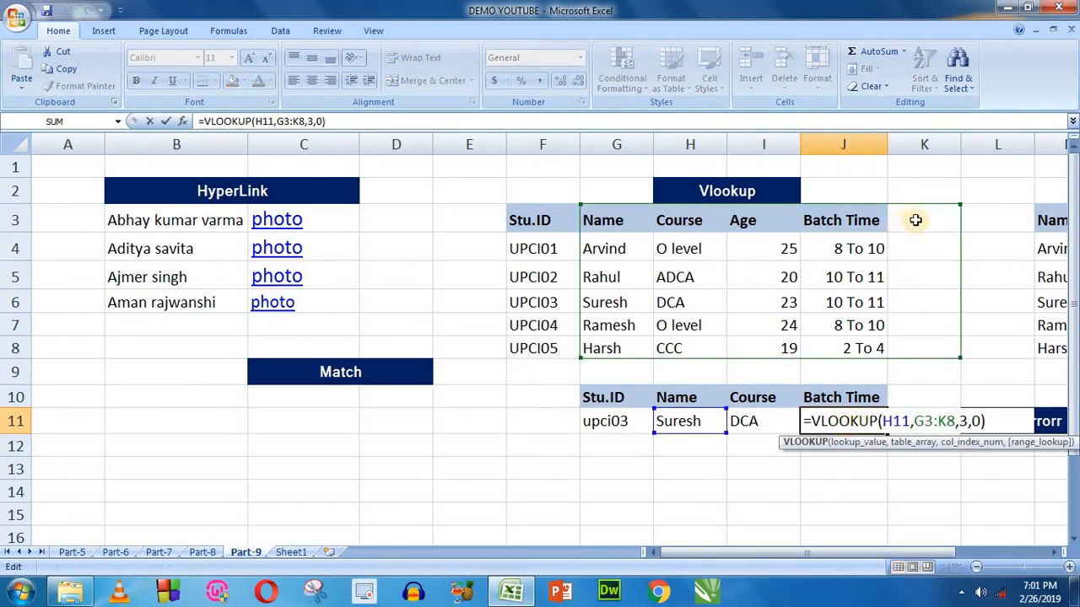
key(Return)
click(820, 429)
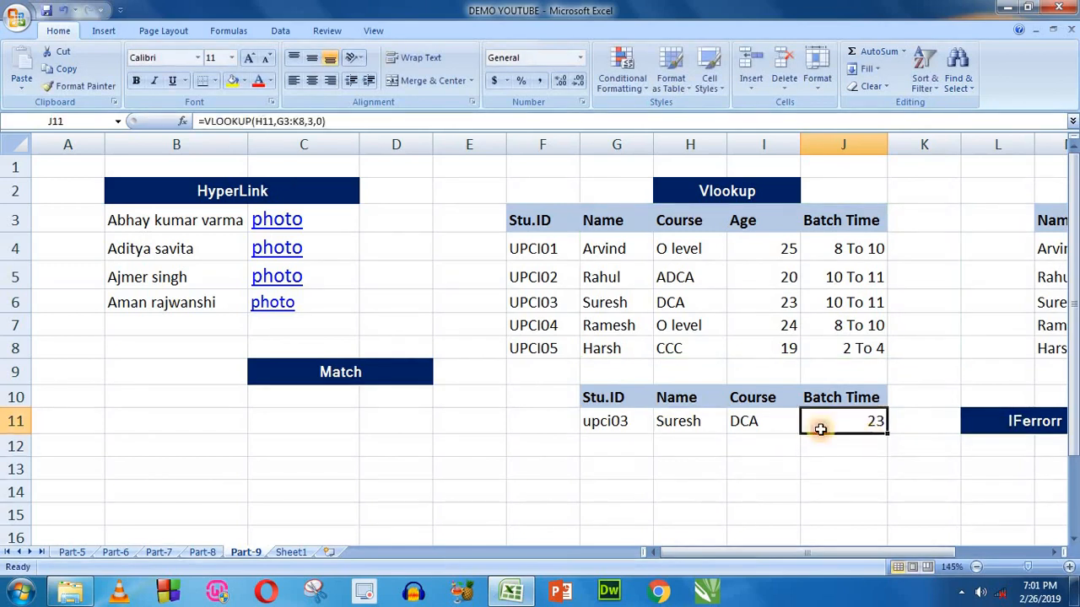
key(Delete)
Review the relative references in the Course formula in I11 and clear that cell
click(755, 424)
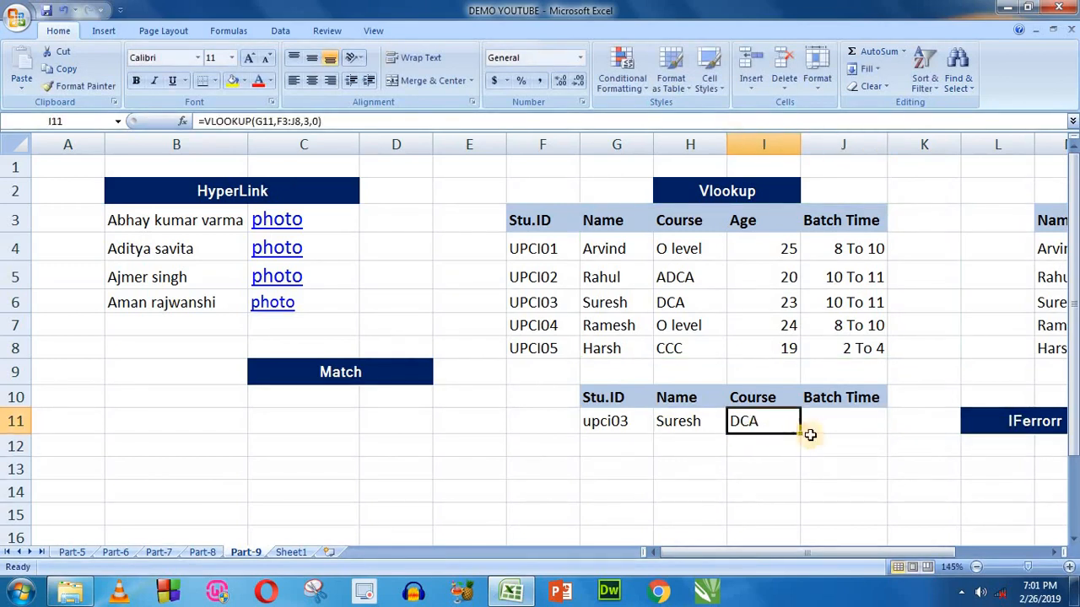
double_click(770, 419)
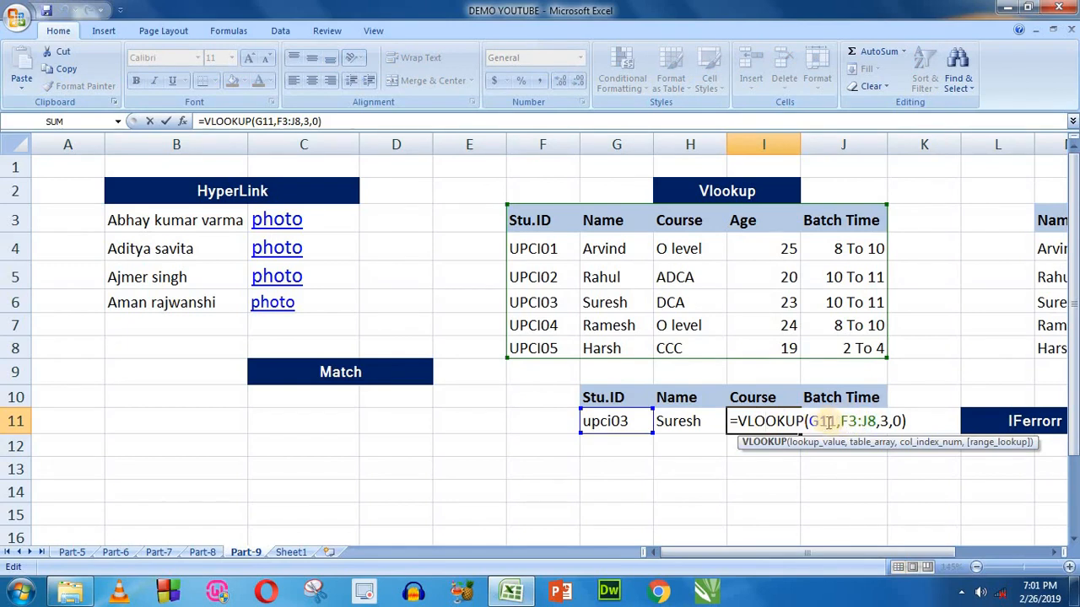
key(Return)
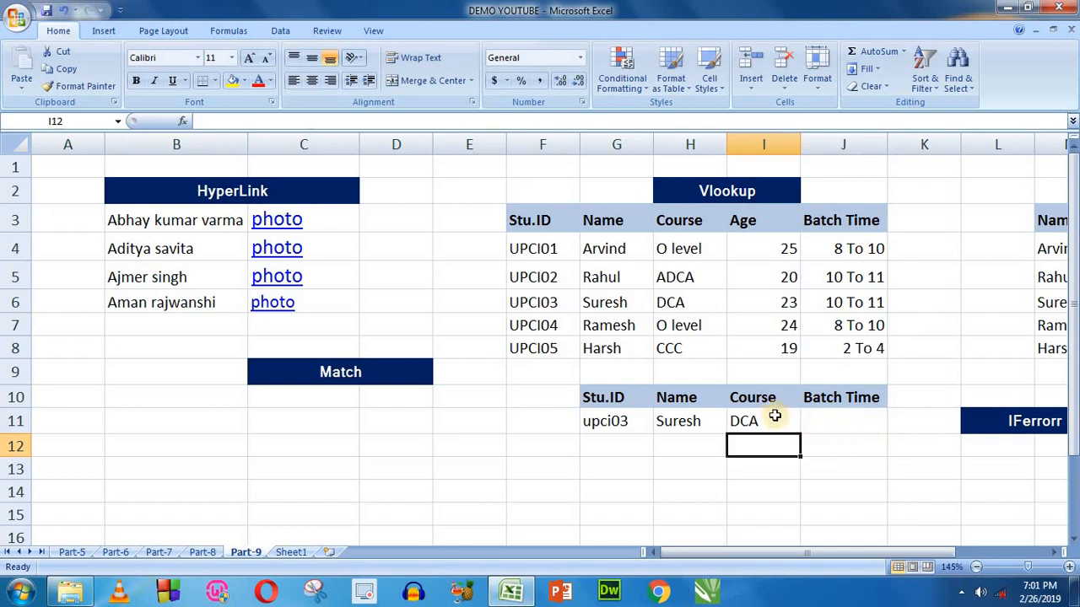
click(768, 420)
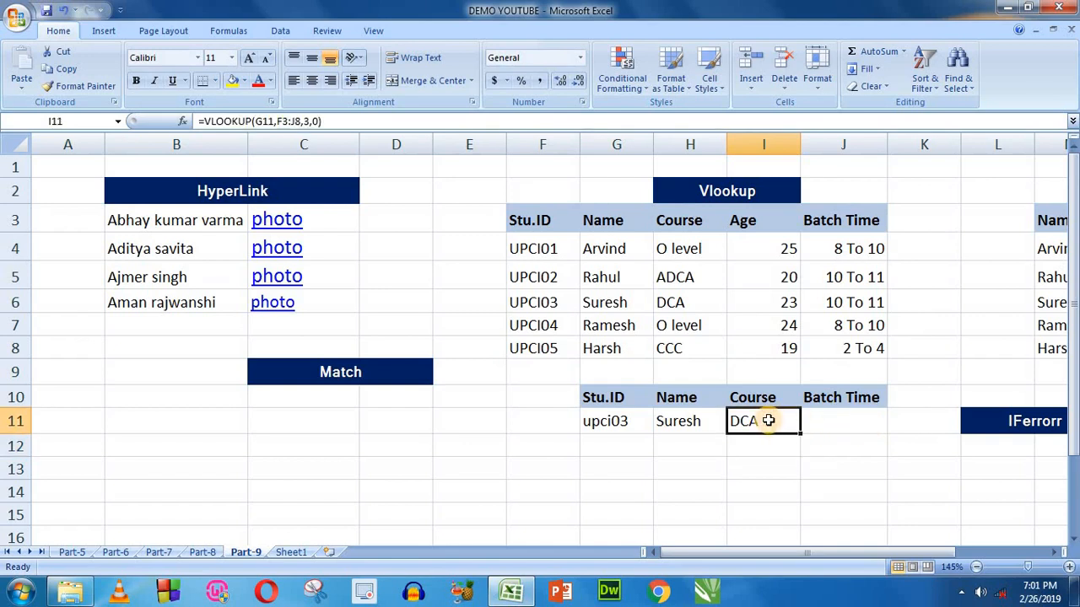
key(Delete)
Make the references in the H11 formula absolute so it reads =VLOOKUP($G$11,$F$3:$J$8,2,0)
click(684, 421)
double_click(692, 421)
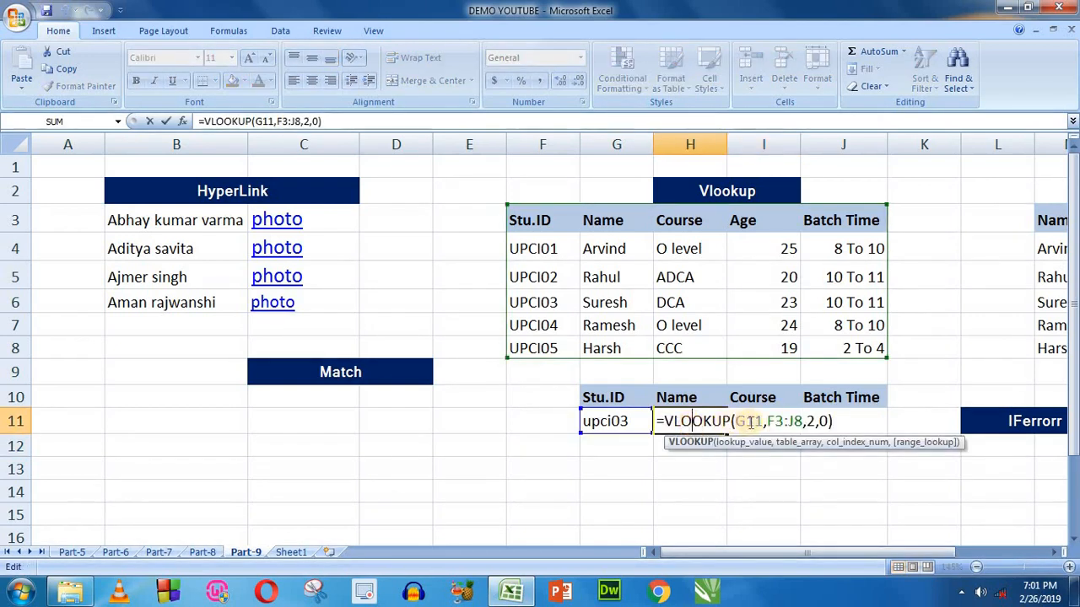
click(748, 422)
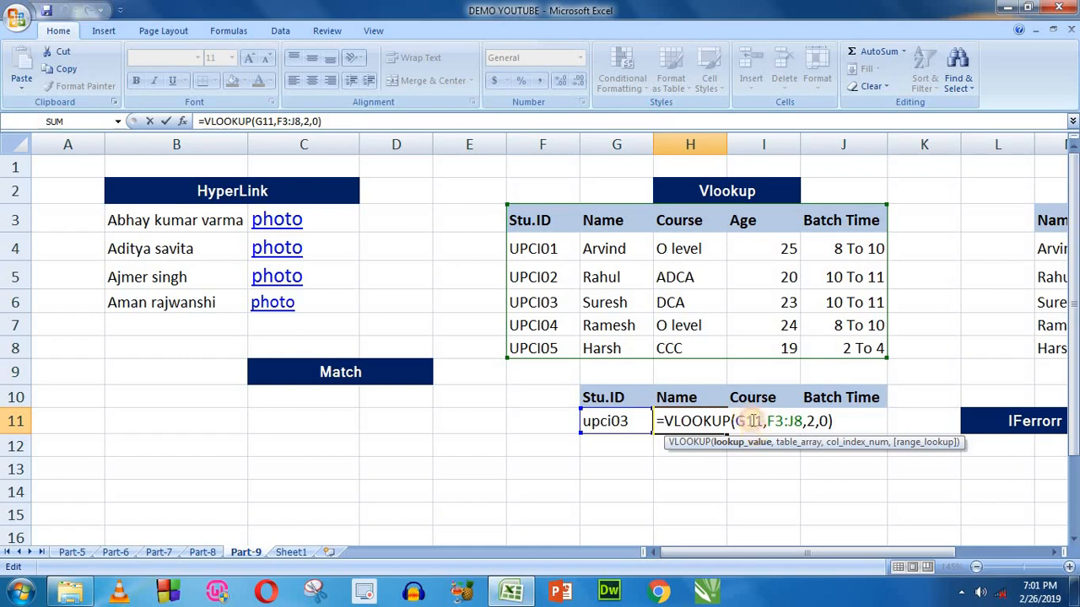
double_click(749, 421)
key(F4)
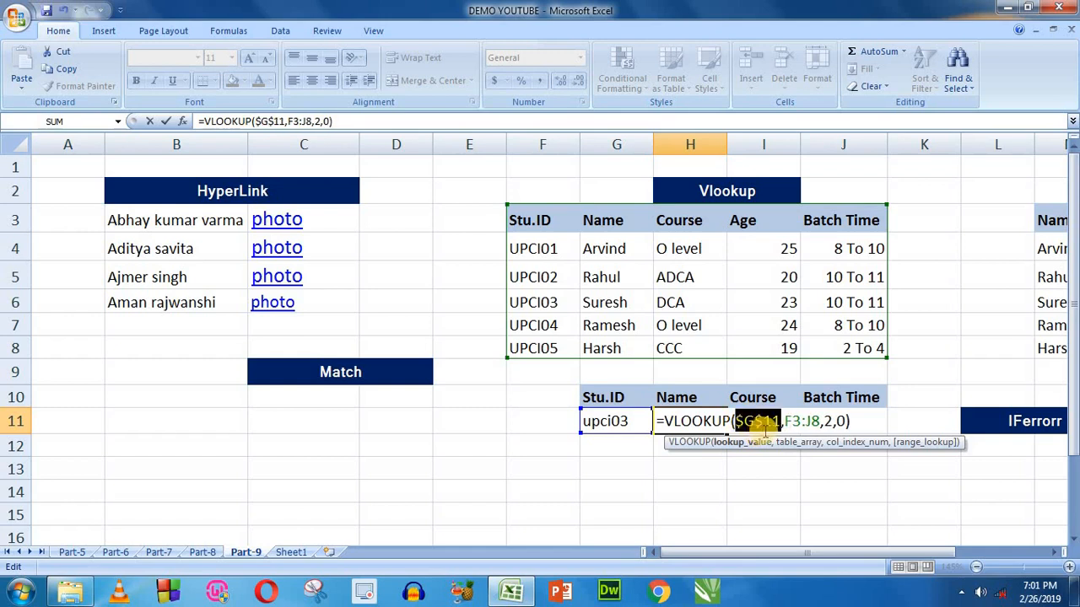
double_click(797, 421)
key(F4)
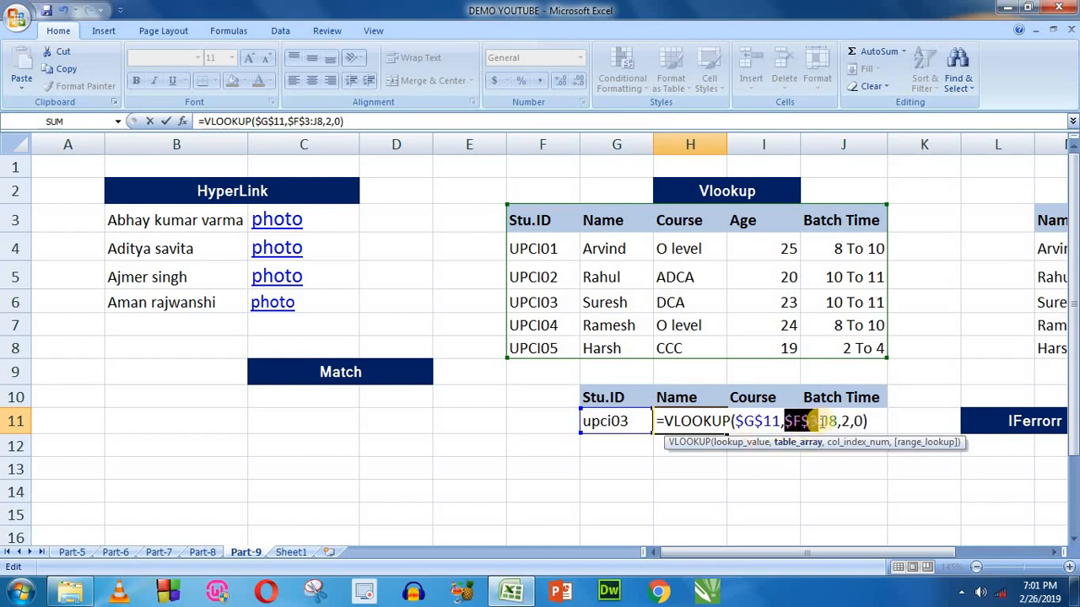
double_click(831, 421)
key(F4)
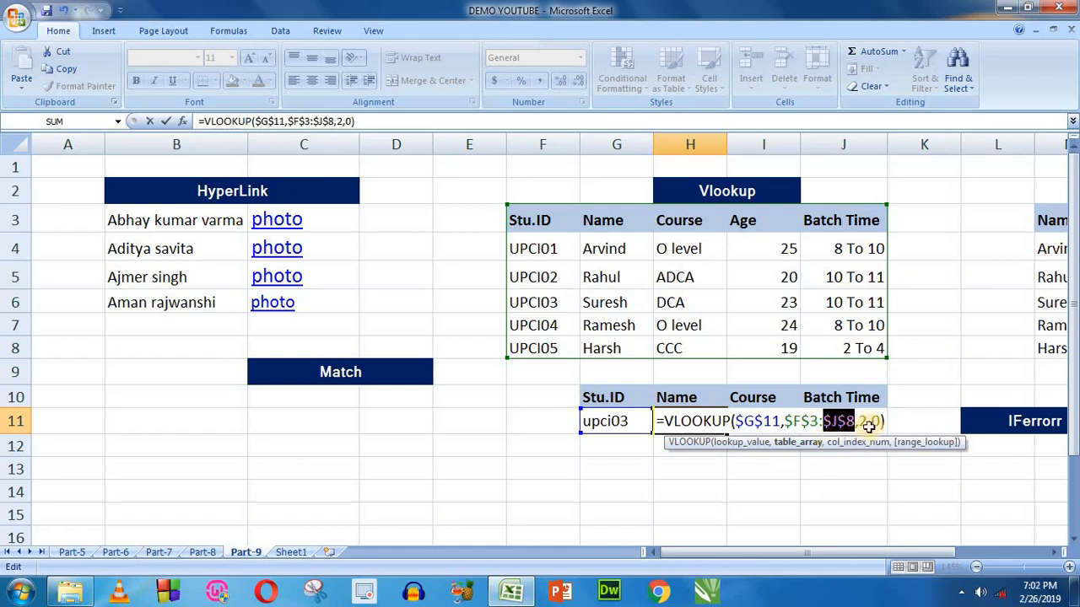
key(Return)
Fill the Name formula from H11 across to I11:J11 and inspect the copied formula's references in I11
click(714, 424)
drag(727, 435, 861, 437)
double_click(769, 425)
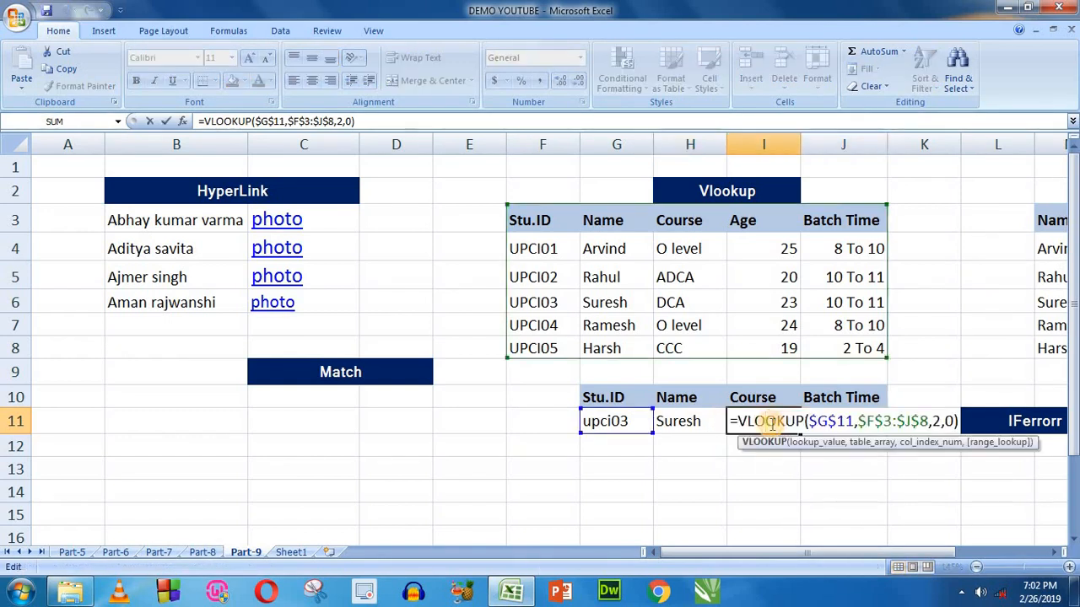
key(Return)
Set the column index in the I11 VLOOKUP to 3 for the Course result
double_click(762, 421)
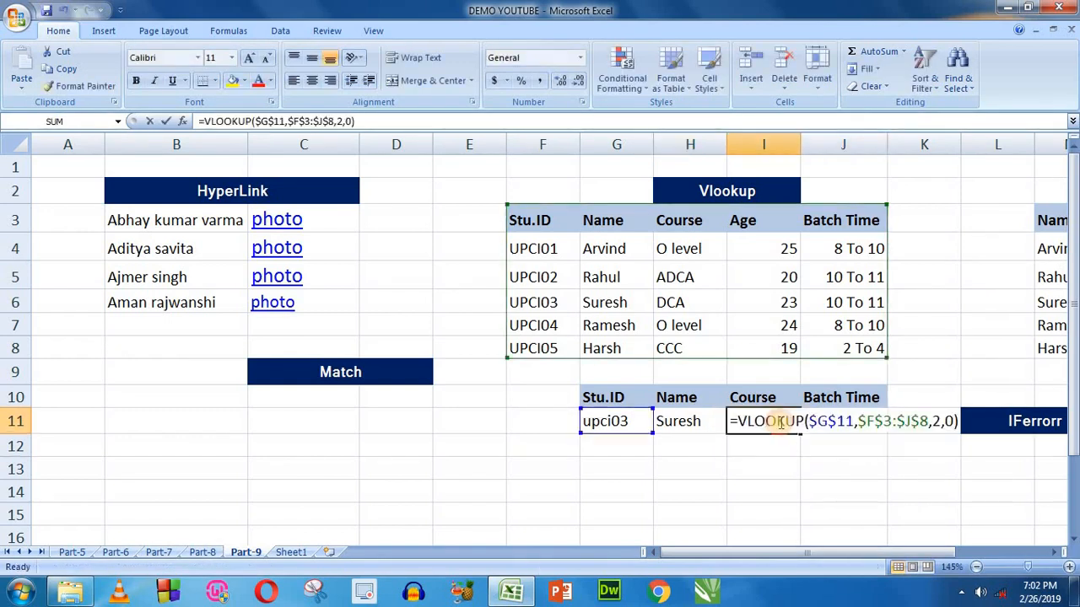
click(939, 421)
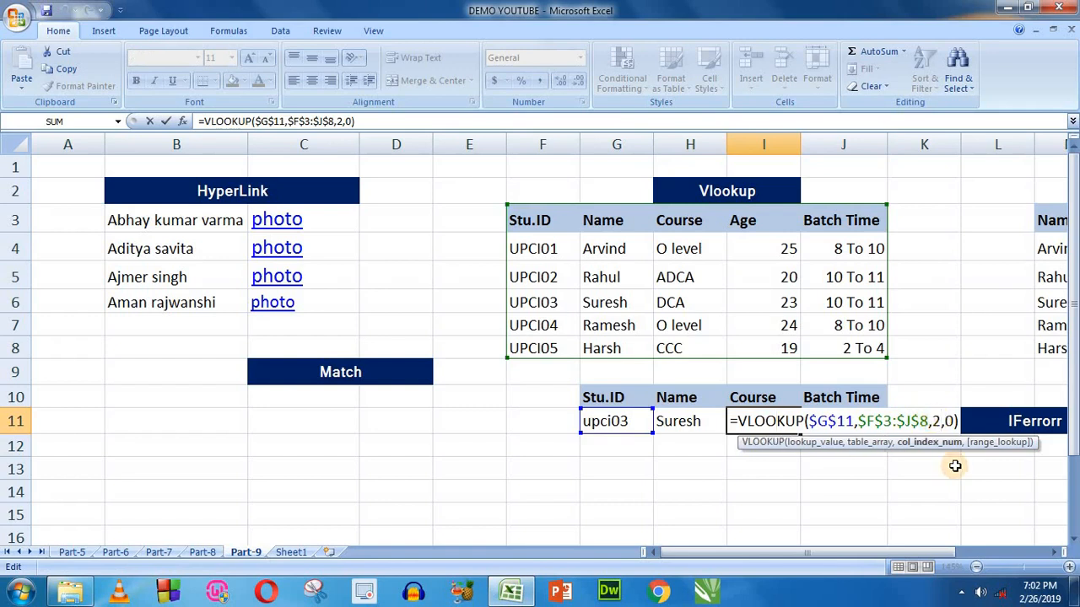
text(3)
key(Return)
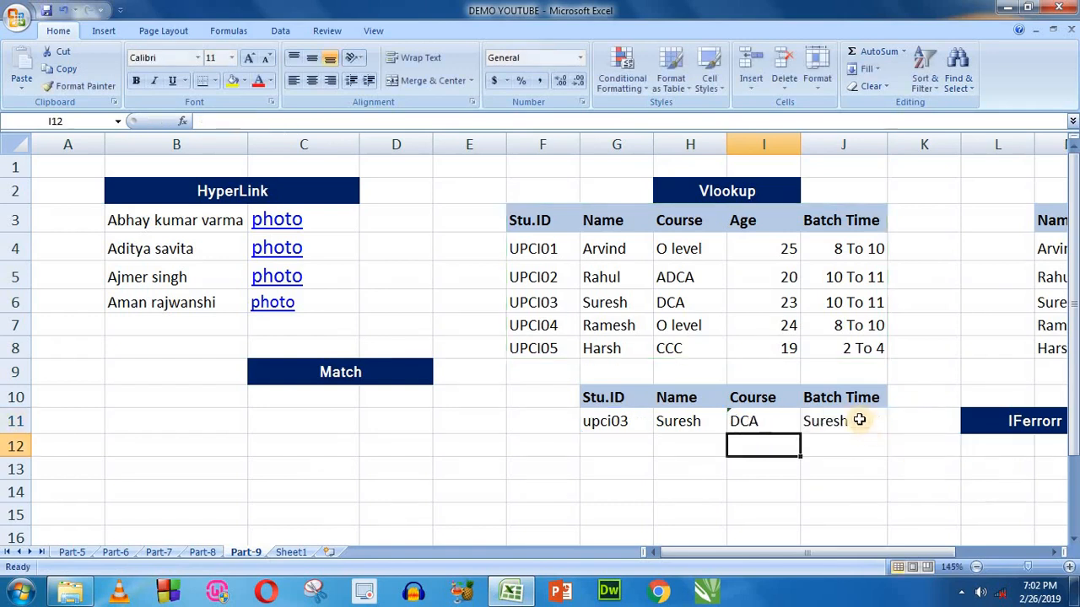
Set the column index in the J11 VLOOKUP under Batch Time to 4
double_click(862, 421)
click(1004, 421)
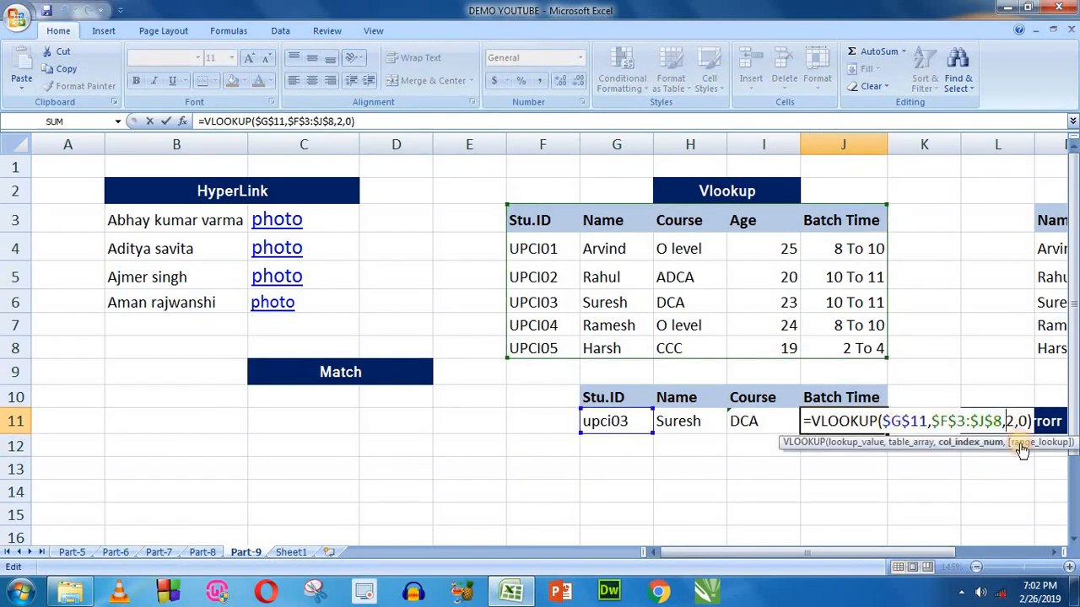
key(Delete)
text(4)
key(Return)
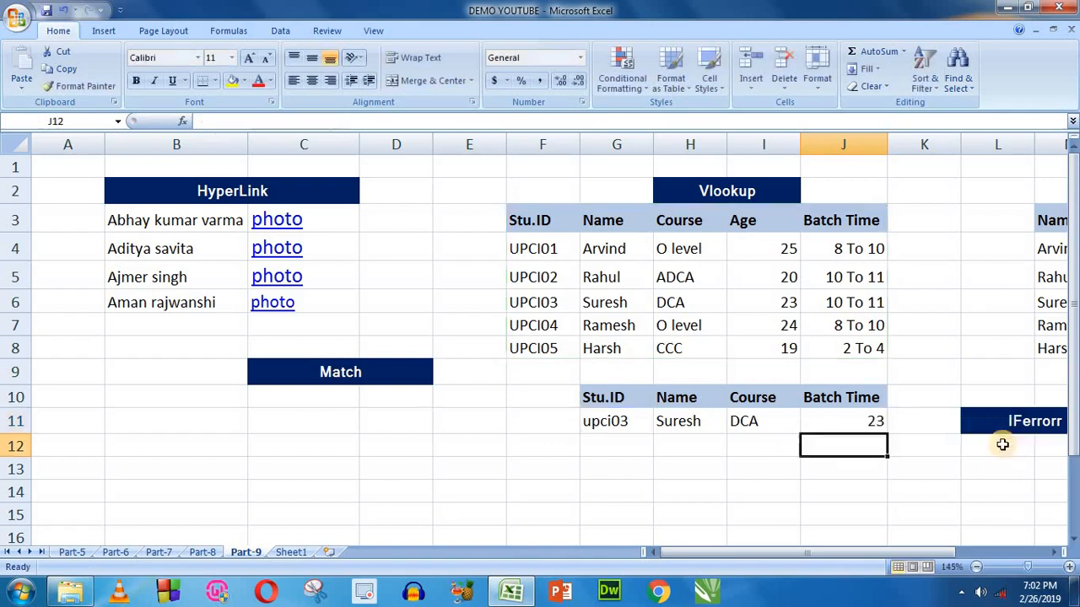
click(832, 429)
click(759, 461)
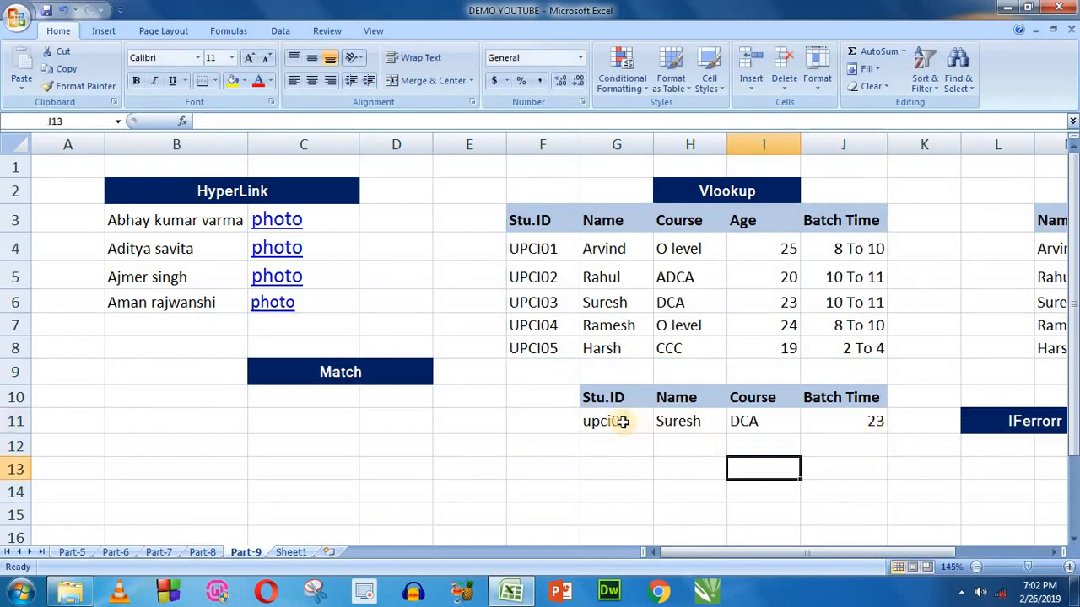
Change the lookup Stu.ID in G11 to upci05
drag(622, 421, 875, 422)
click(814, 467)
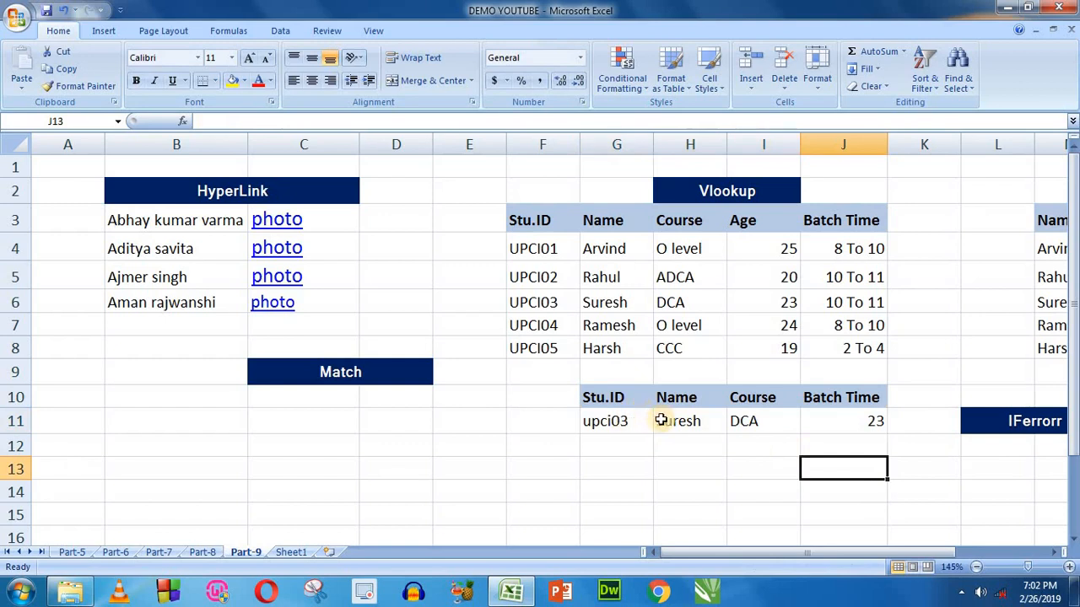
click(609, 420)
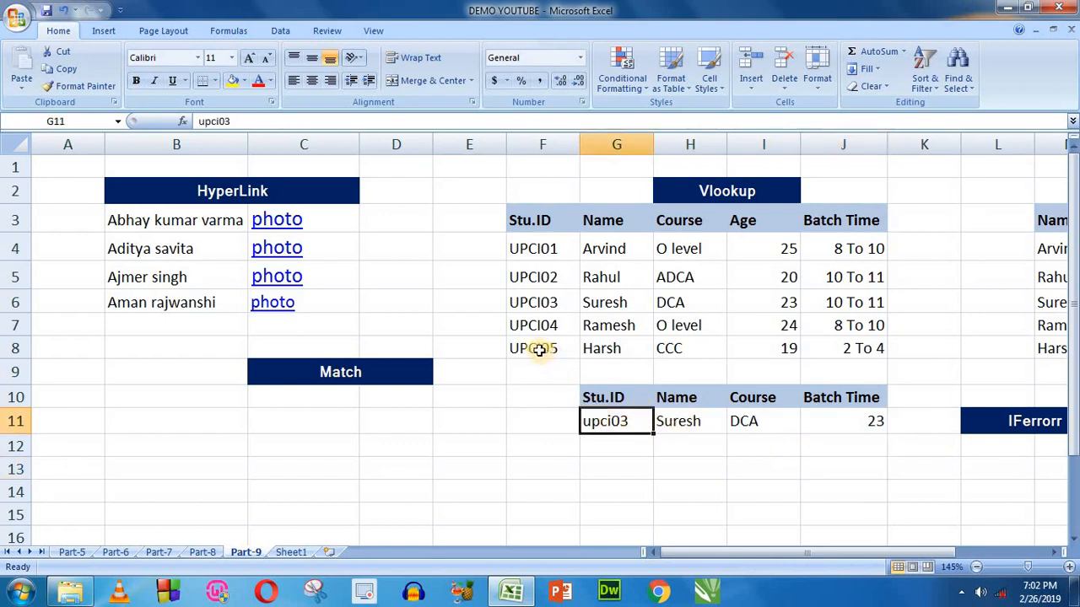
text(up)
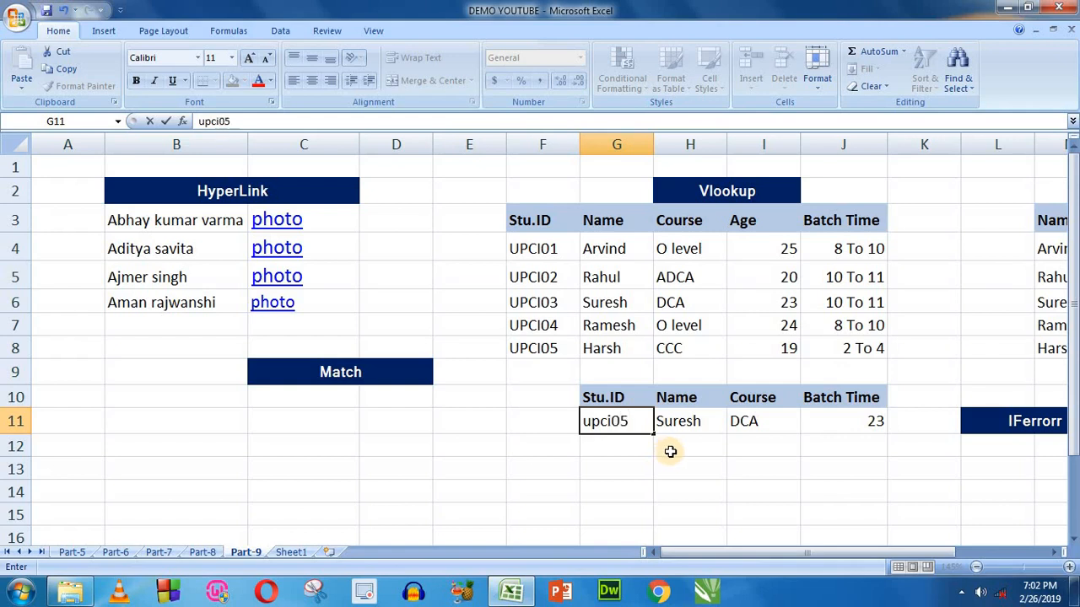
key(Return)
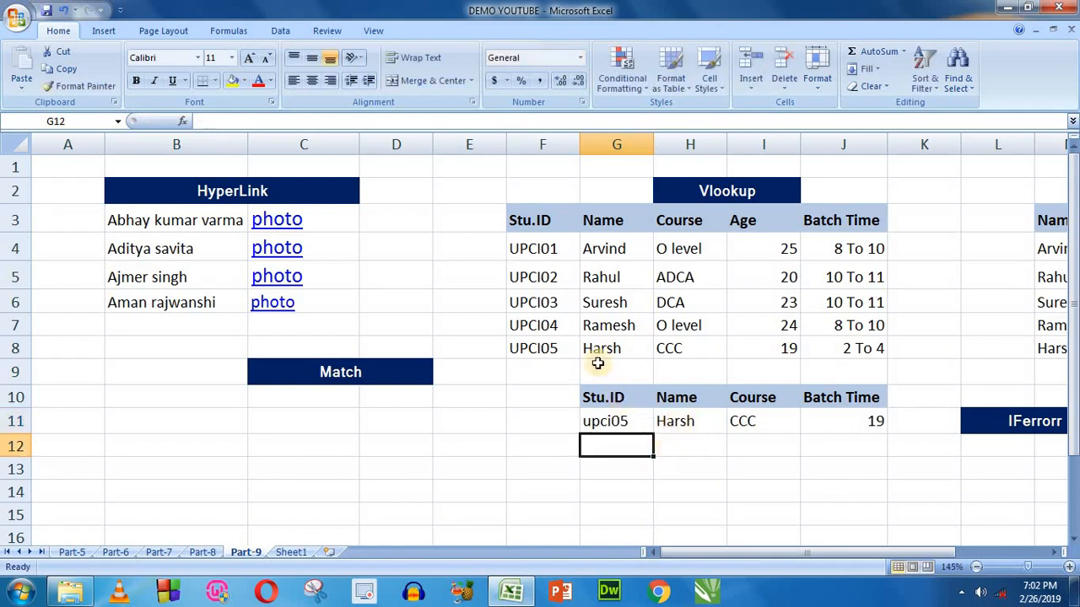
Check the lookup results in G11:J11 against the student table in F3:J8, including the J11 formula under Batch Time
click(843, 424)
drag(607, 424, 819, 424)
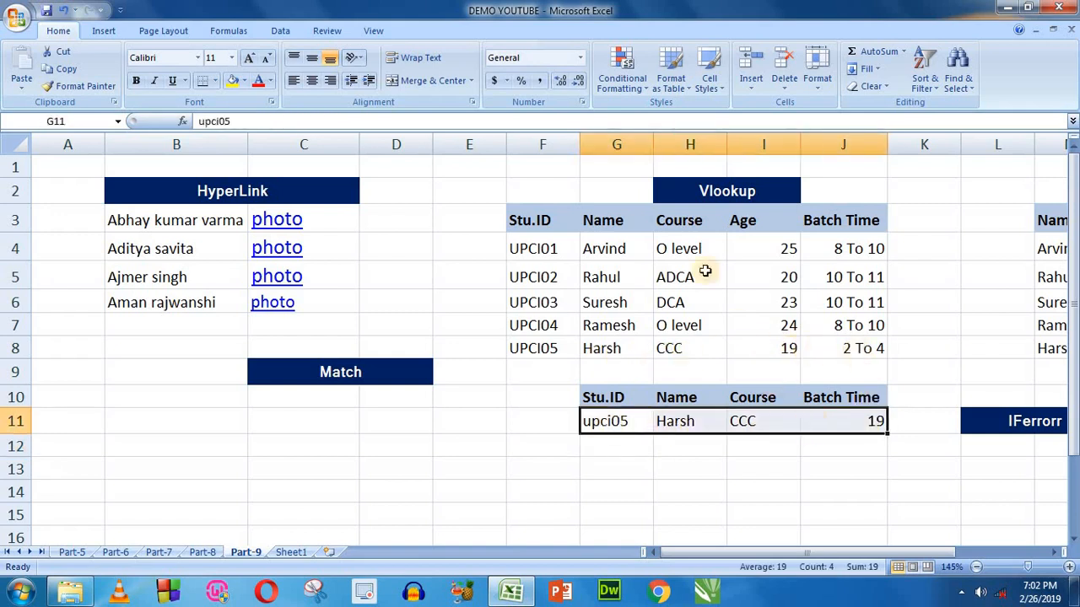
drag(694, 188, 793, 412)
click(844, 419)
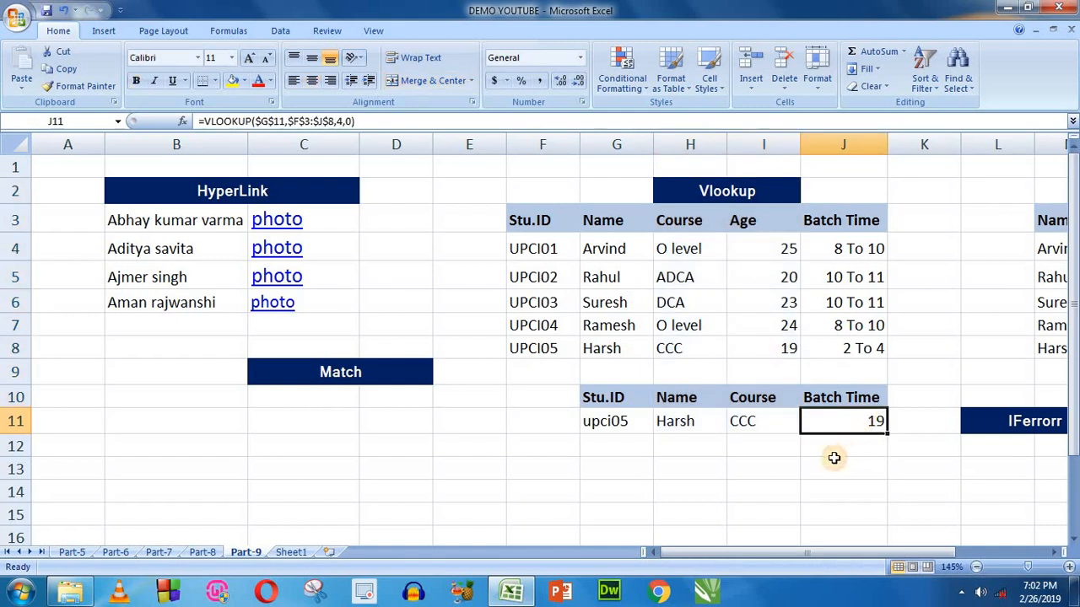
click(793, 462)
drag(548, 217, 832, 361)
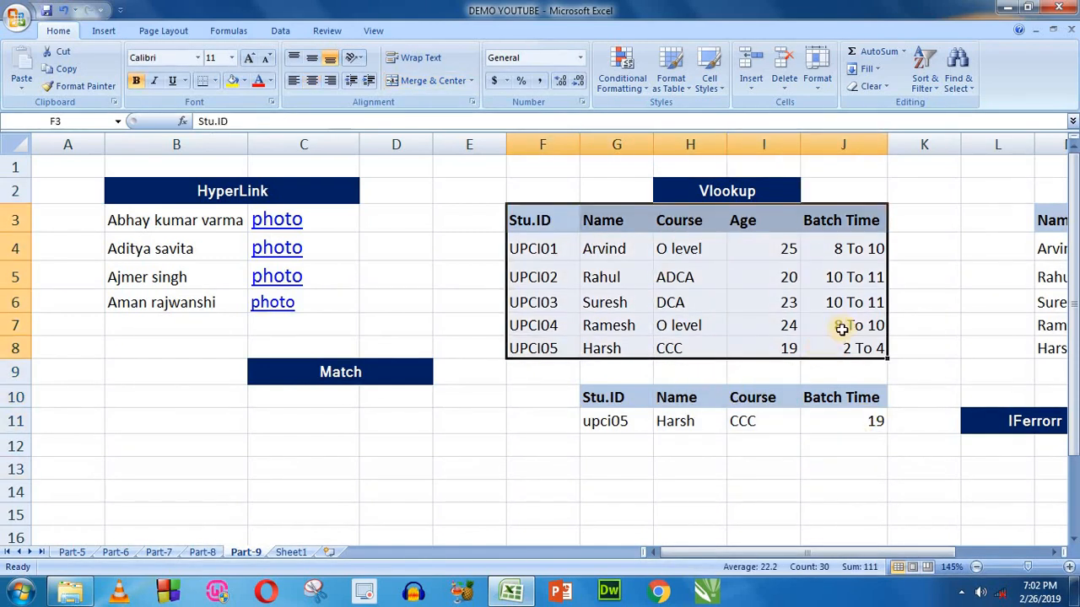
click(915, 325)
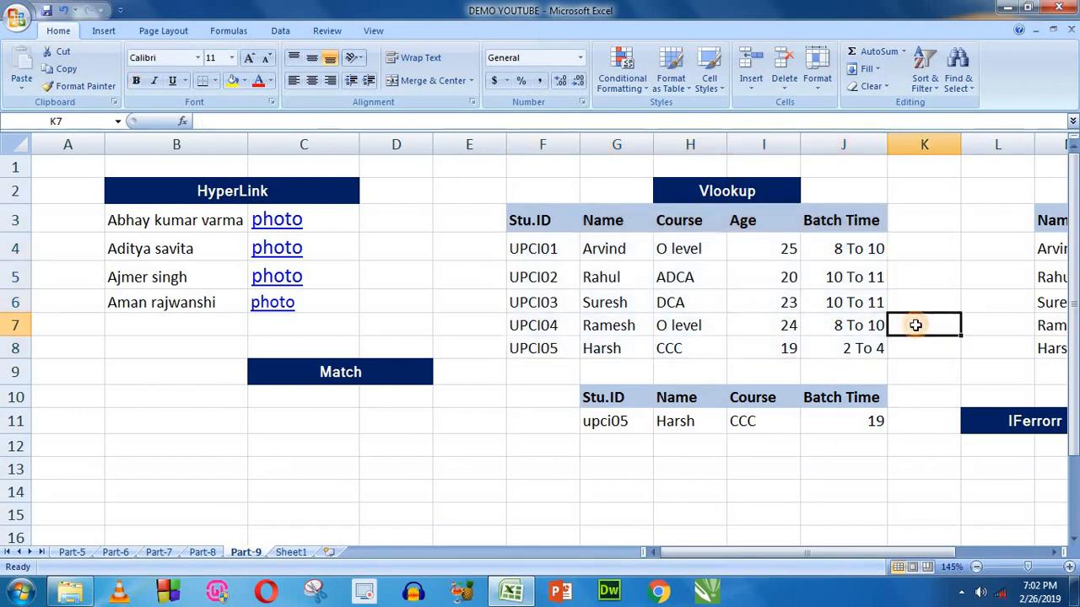
click(470, 437)
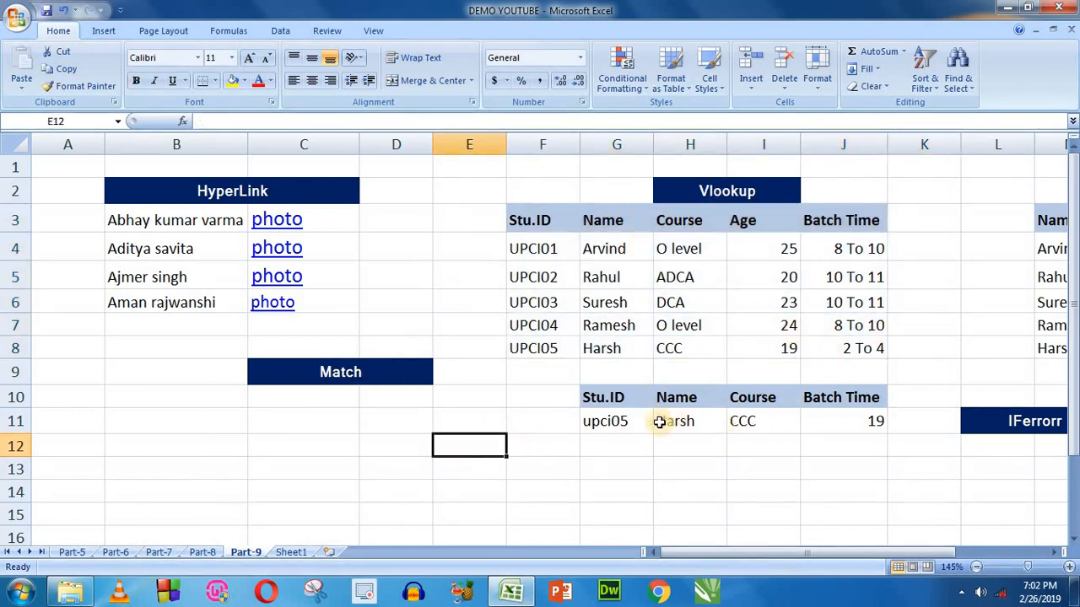
drag(627, 421, 844, 420)
click(712, 444)
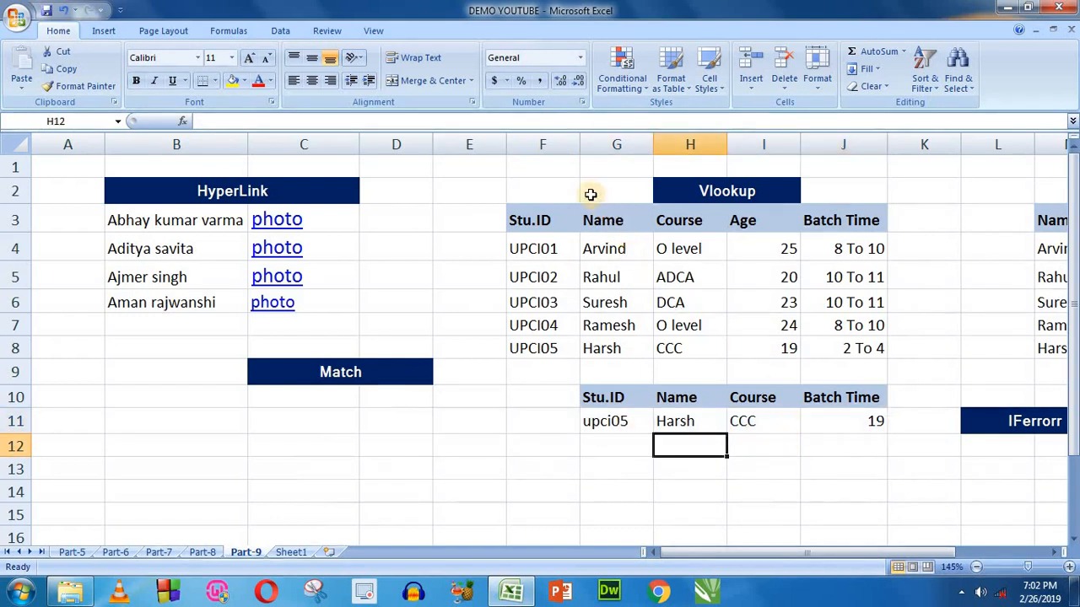
Review the completed Vlookup and HyperLink sections, and examine the layout of the Hlookup table in M2:P8
drag(563, 191, 839, 416)
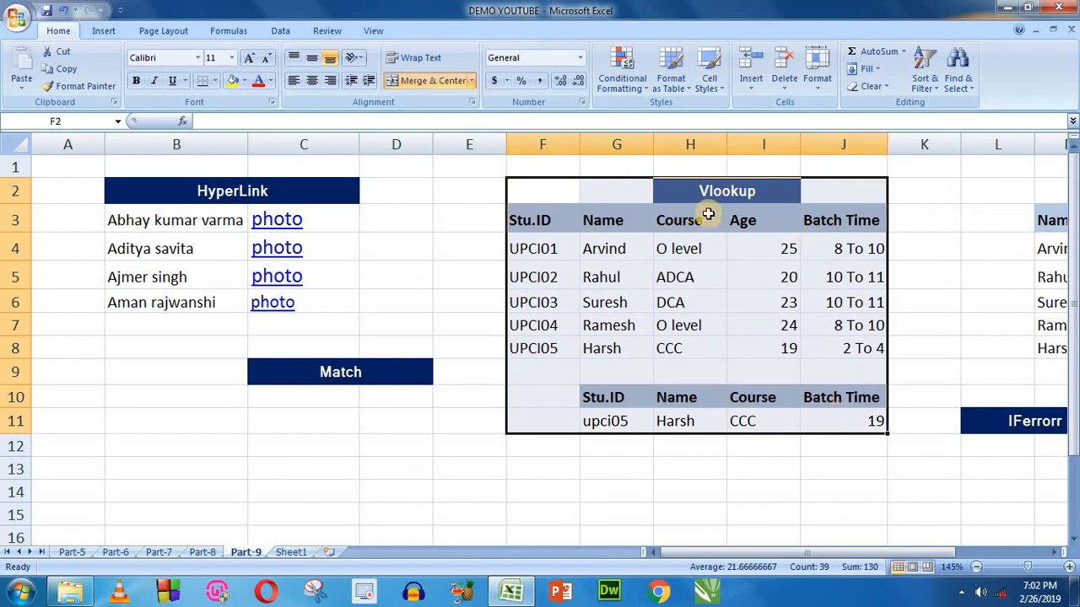
click(142, 181)
drag(268, 272, 313, 308)
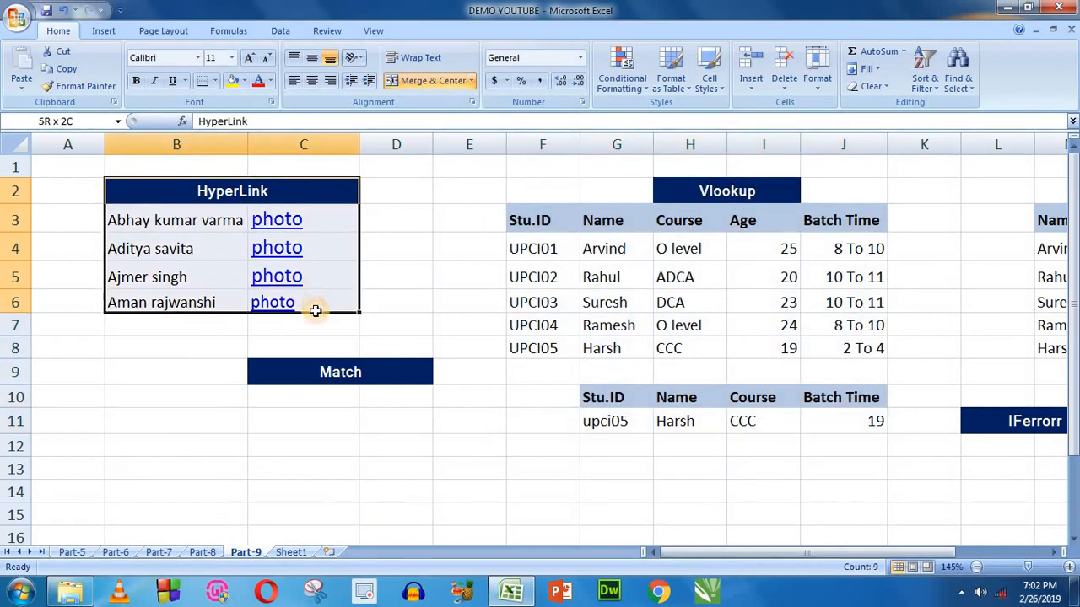
click(811, 495)
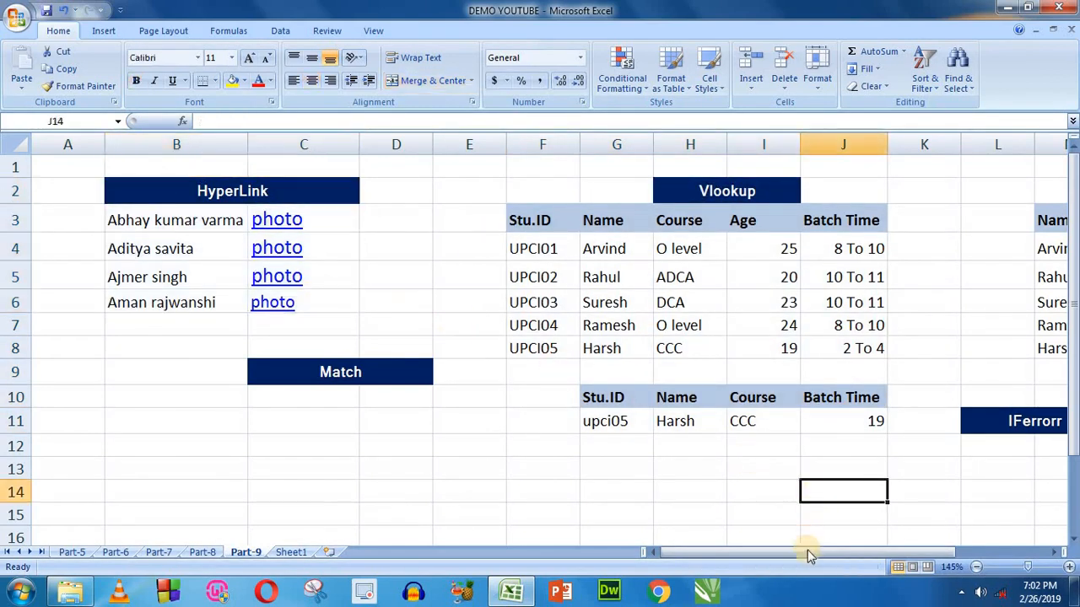
drag(810, 553, 917, 548)
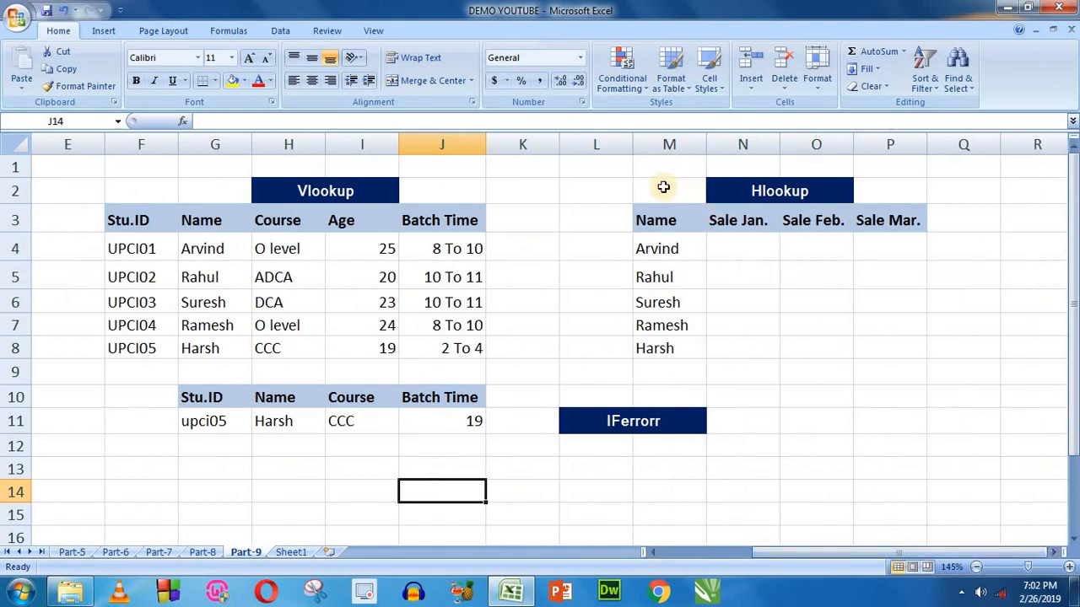
drag(663, 190, 874, 350)
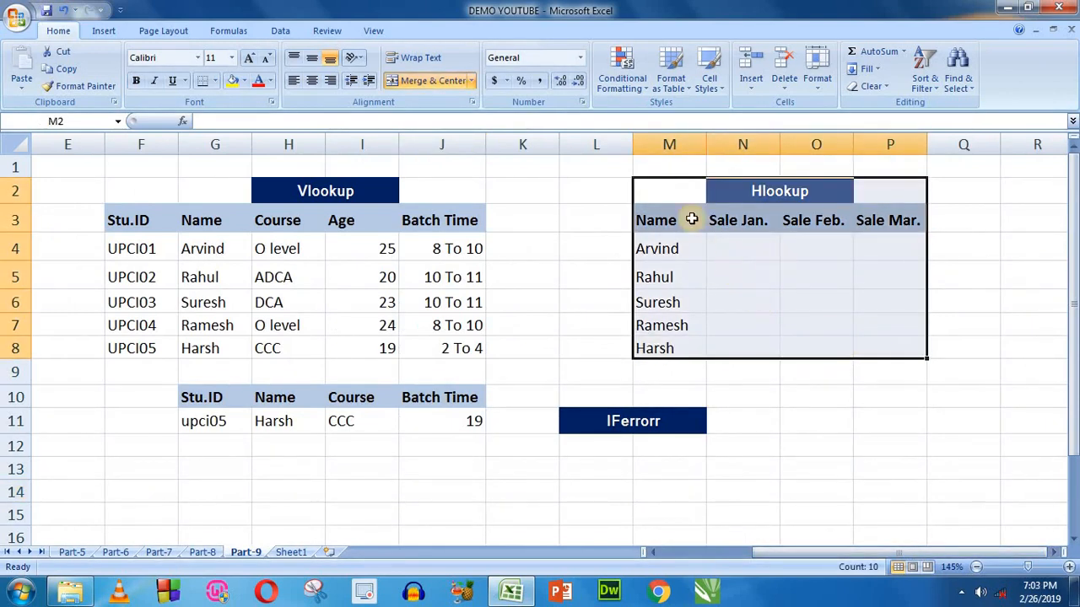
drag(697, 187, 874, 375)
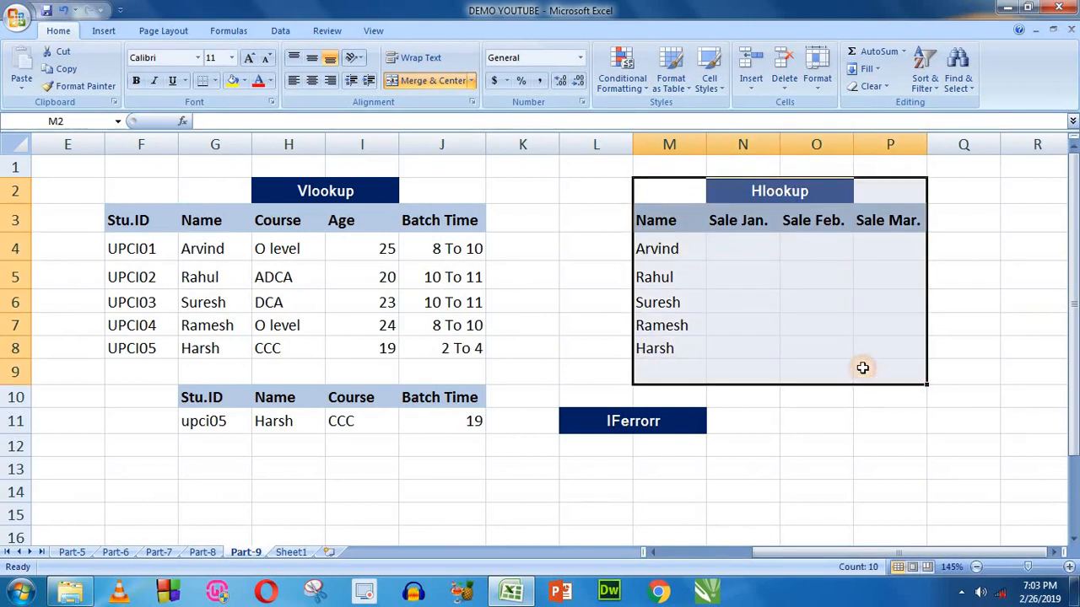
click(807, 318)
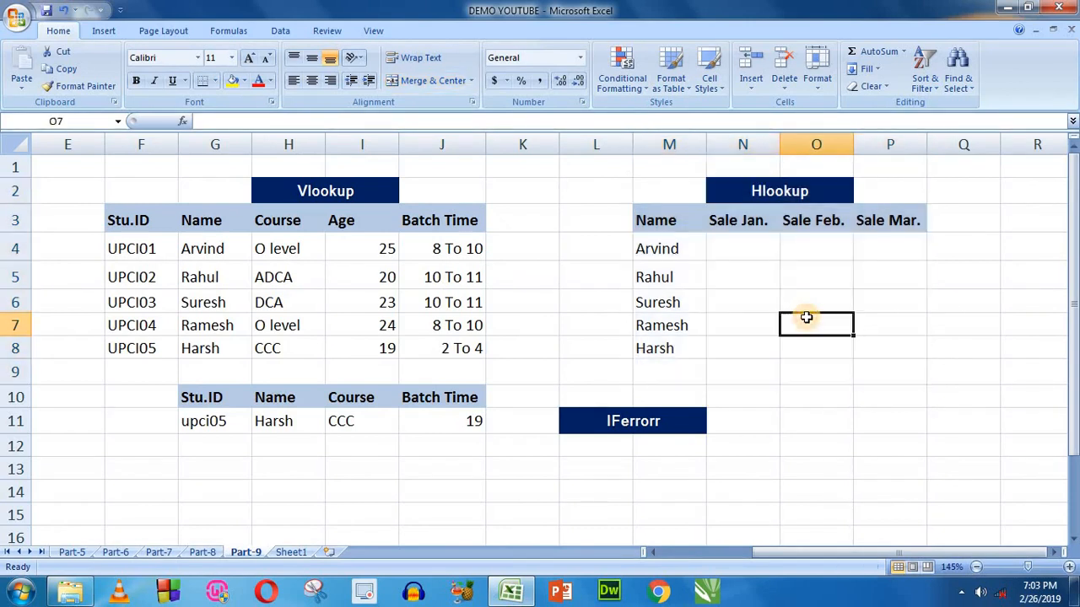